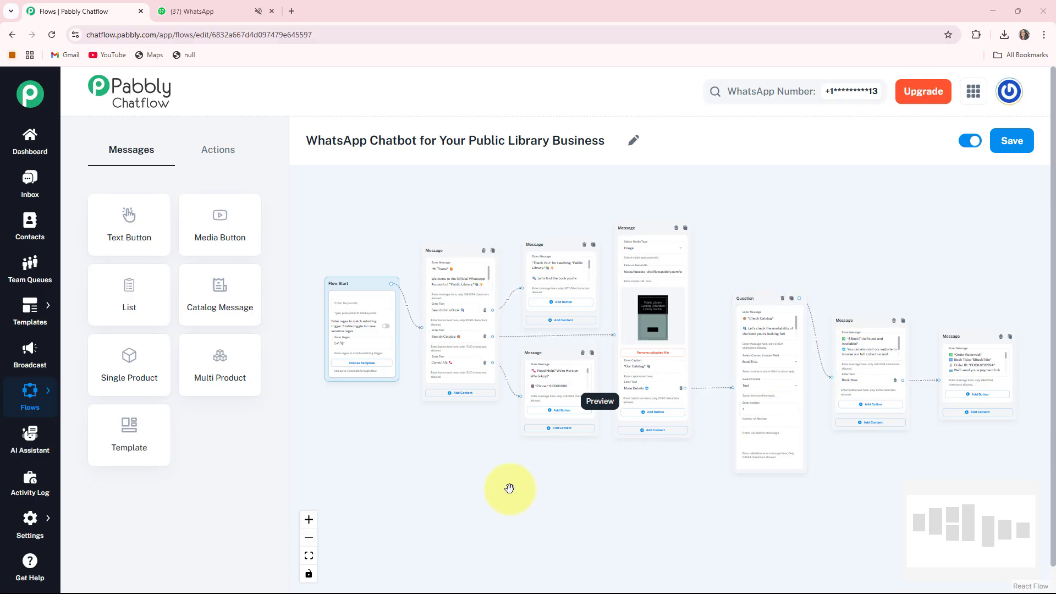
Step: Switch to WhatsApp Web and send the message "Hi" in the Public Library chat to trigger the chatbot
click(211, 17)
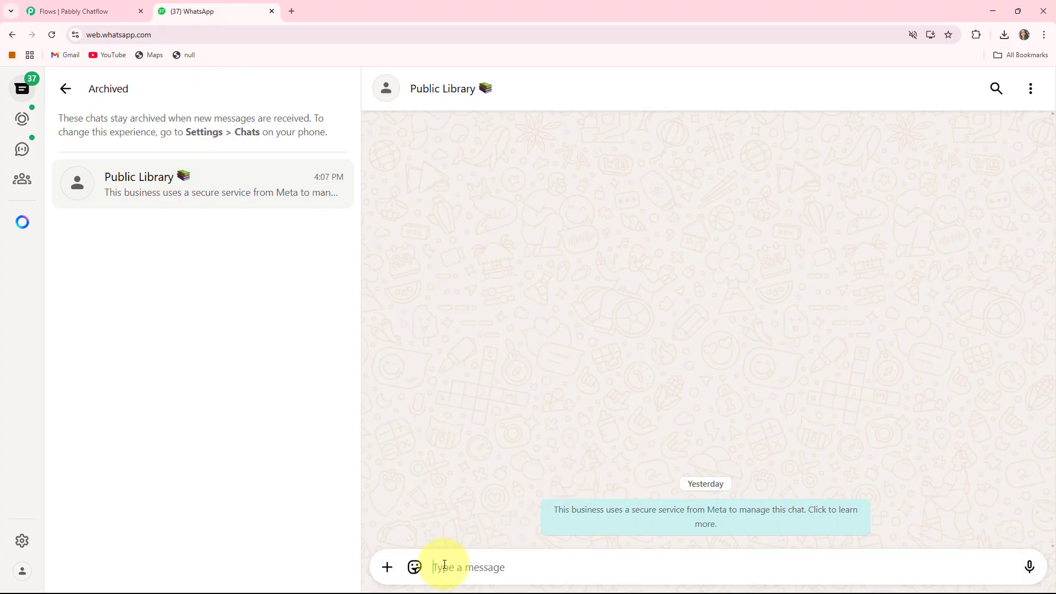
text(H)
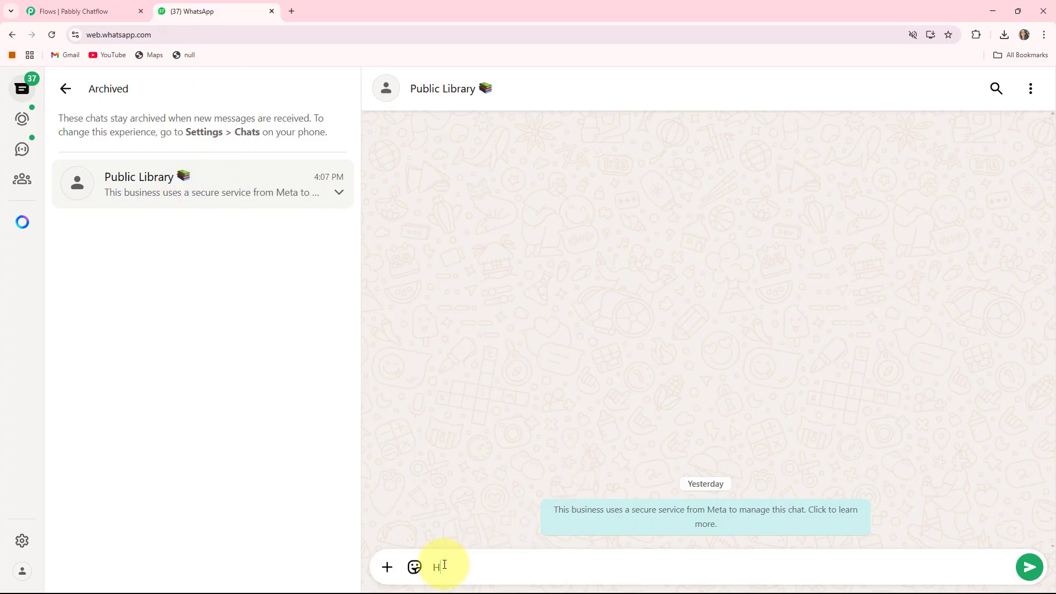
text(i)
key(Return)
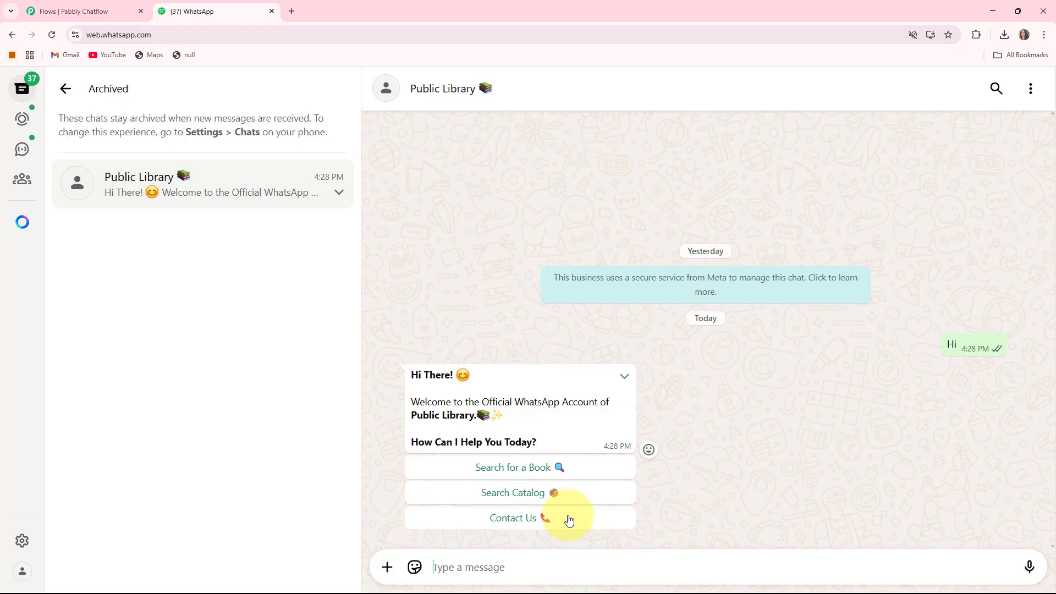
Step: Follow the chatbot's Search Catalog branch through More Details, answer the title question with The Alchemist, and book the book
click(513, 493)
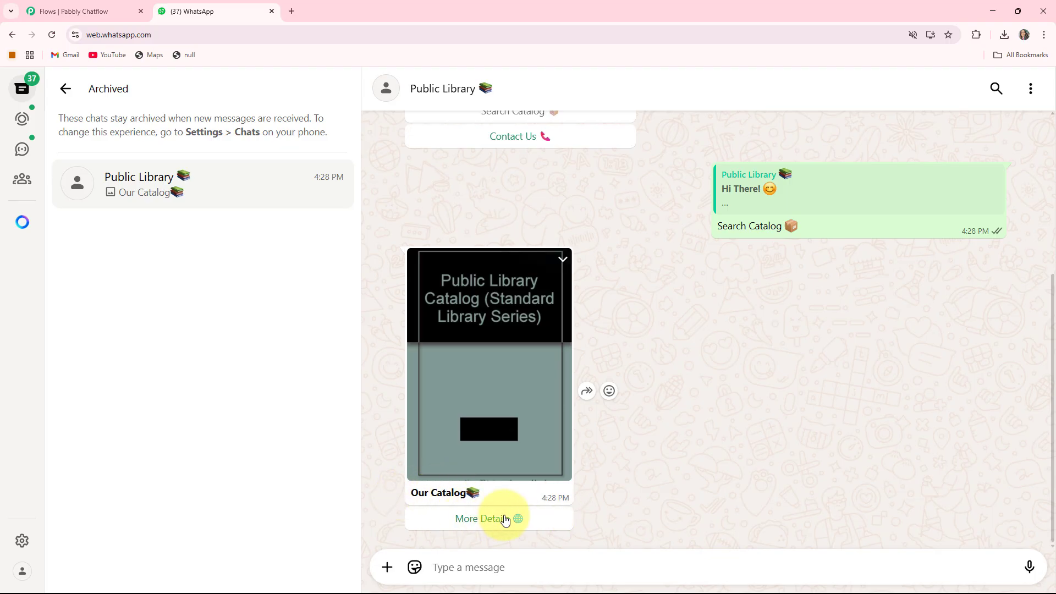
click(471, 519)
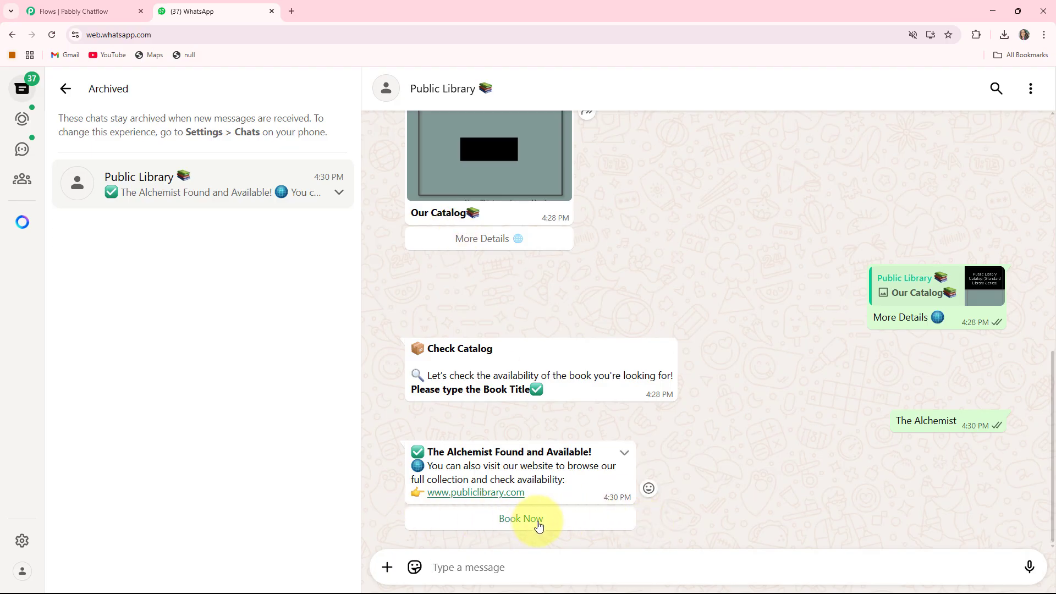
click(519, 519)
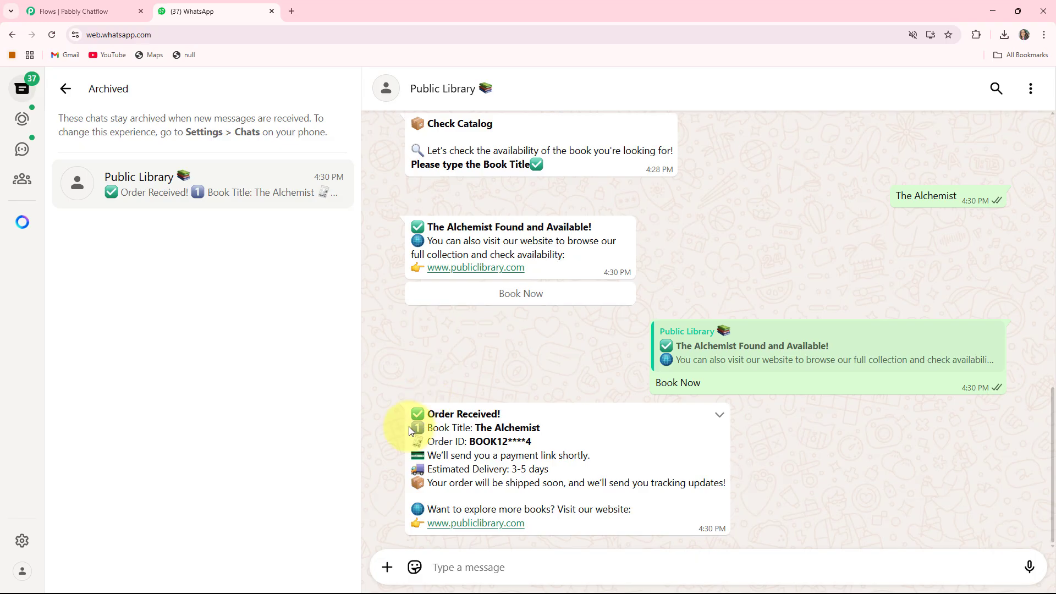
drag(429, 425, 477, 427)
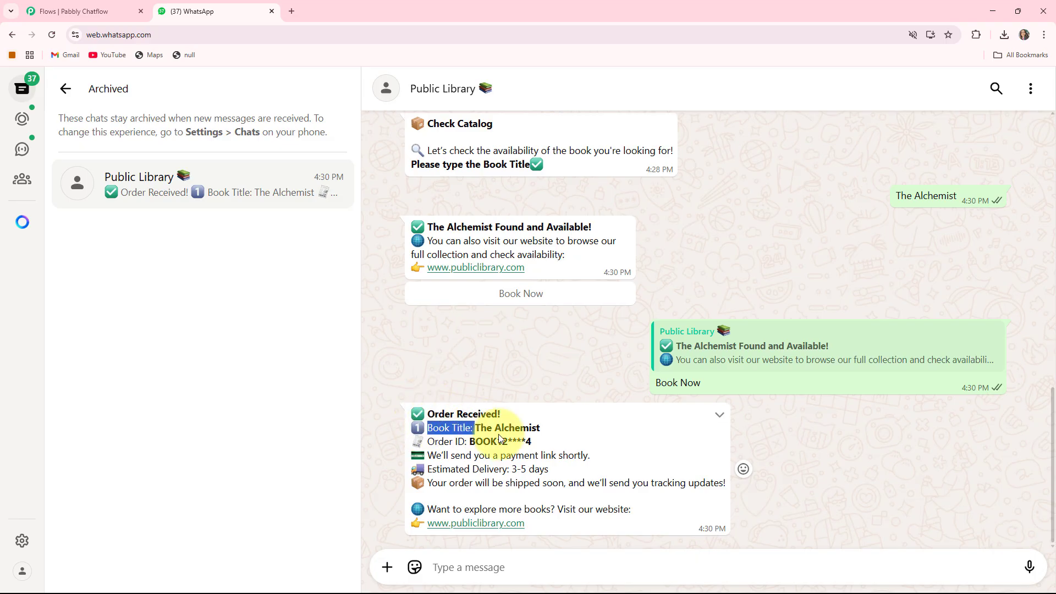
click(499, 434)
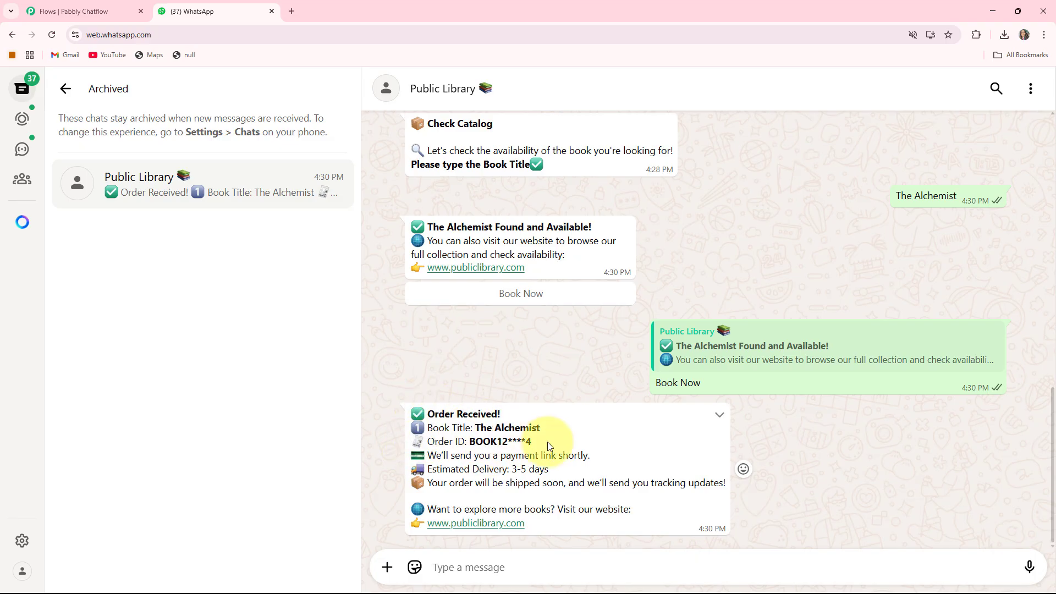
Step: Request the library's contact details with the Contact Us option in the chatbot's welcome message
scroll(547, 441, up, 10)
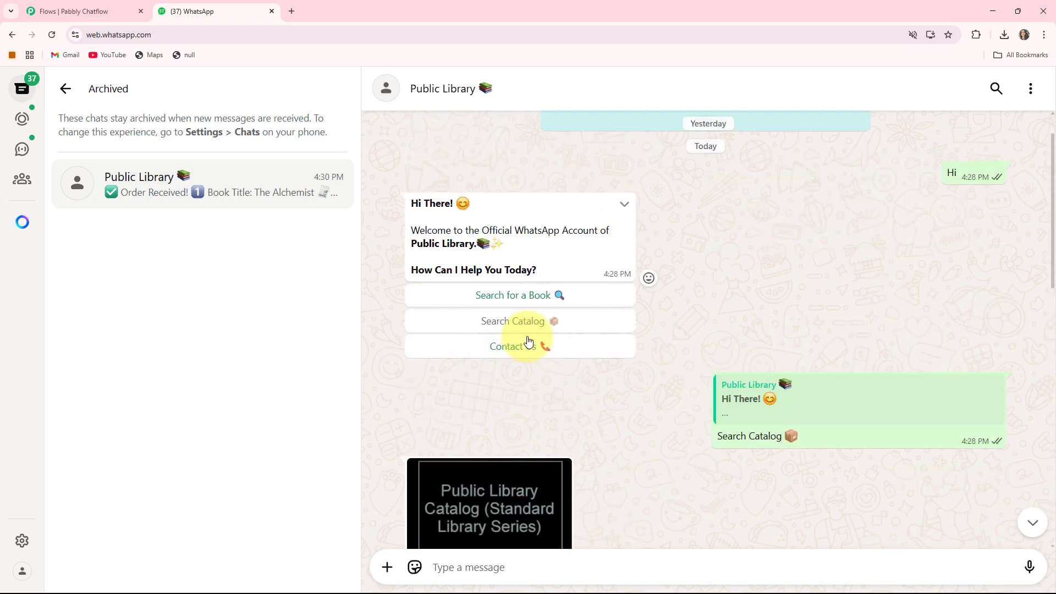
click(527, 344)
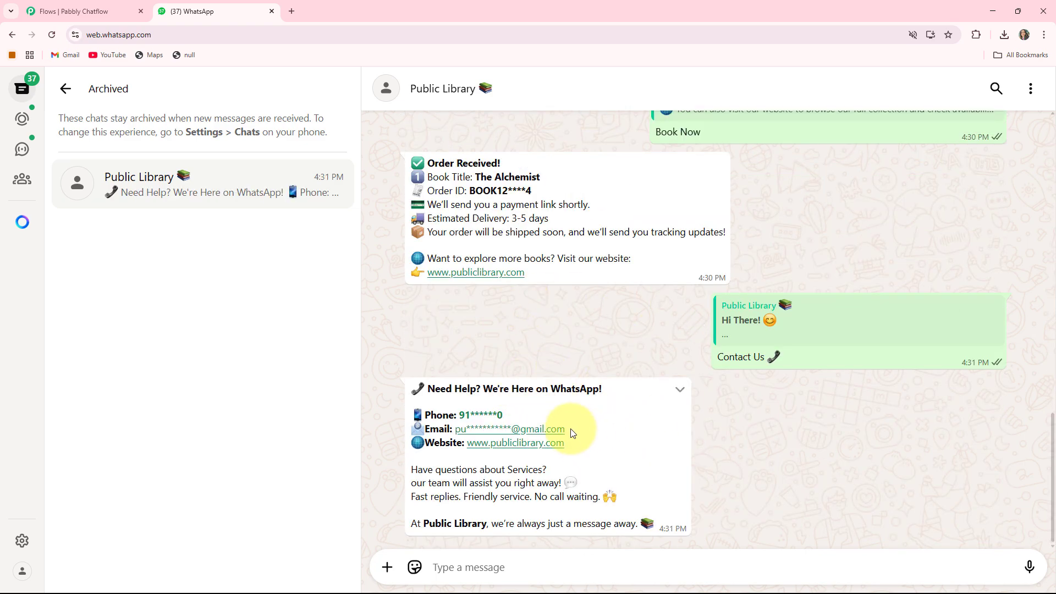
Step: Review the chatbot conversation from the welcome message through the catalog, booking and contact replies
scroll(608, 439, up, 5)
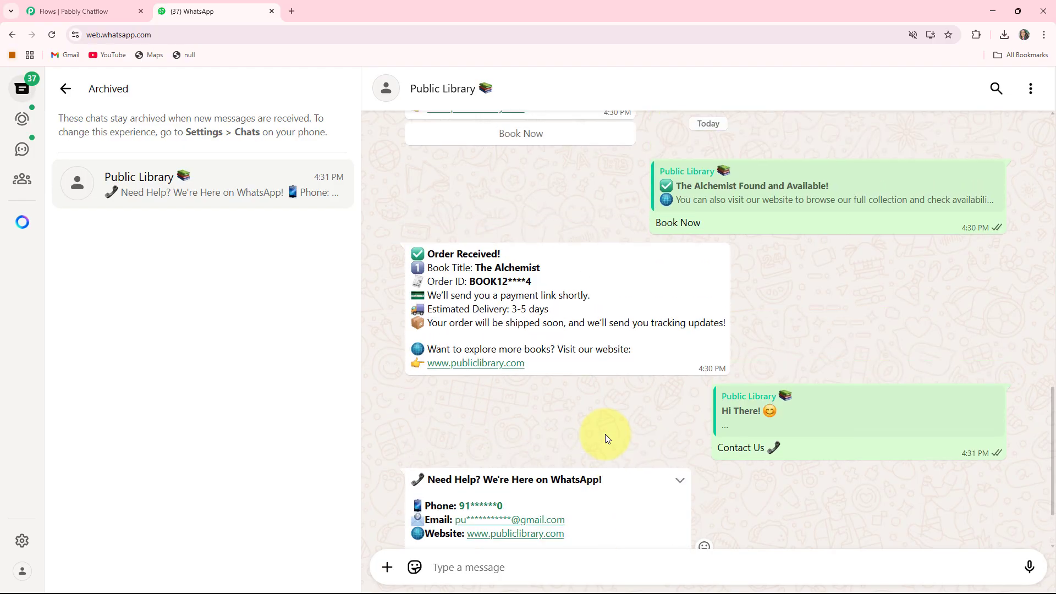
scroll(608, 439, up, 3)
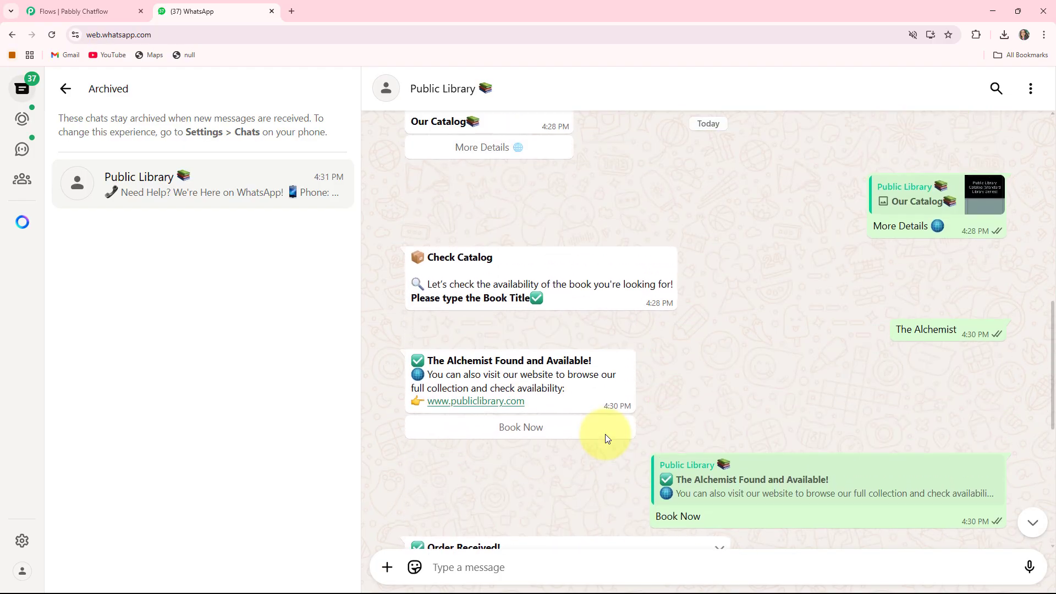
scroll(608, 439, up, 5)
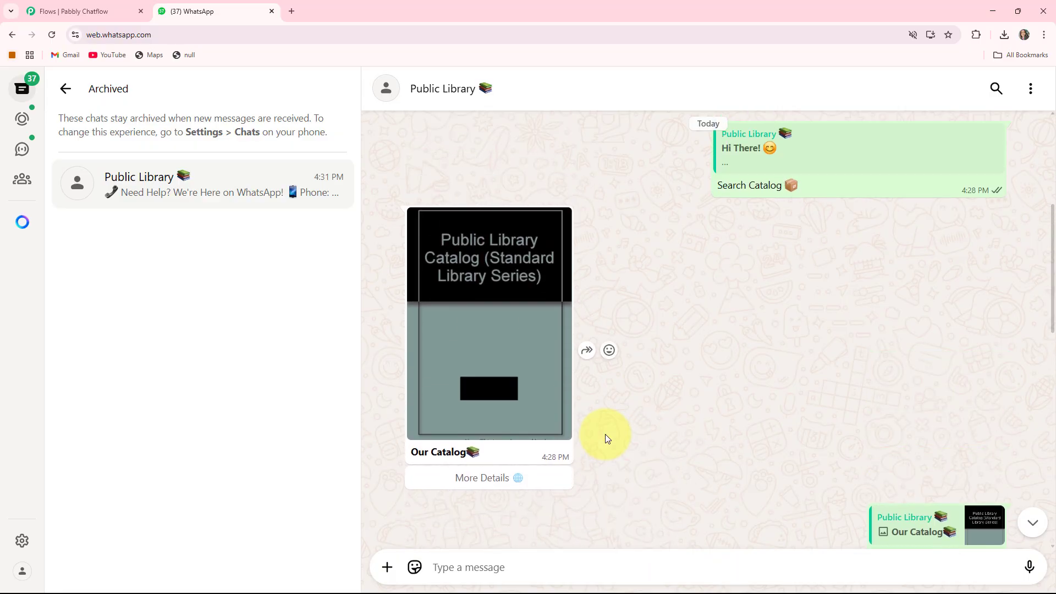
scroll(606, 434, up, 5)
scroll(606, 435, down, 10)
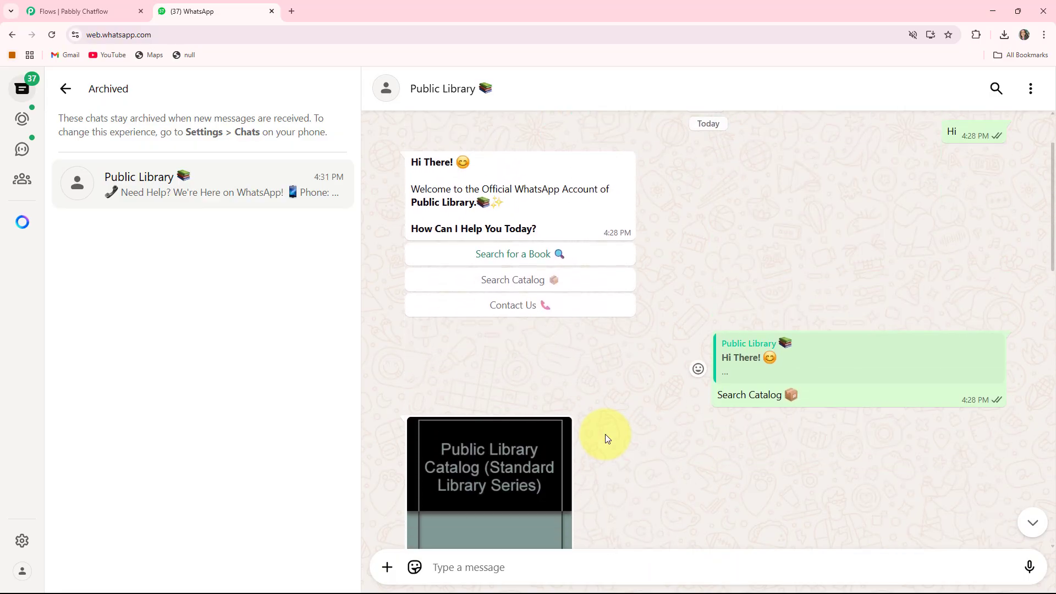
scroll(607, 434, down, 4)
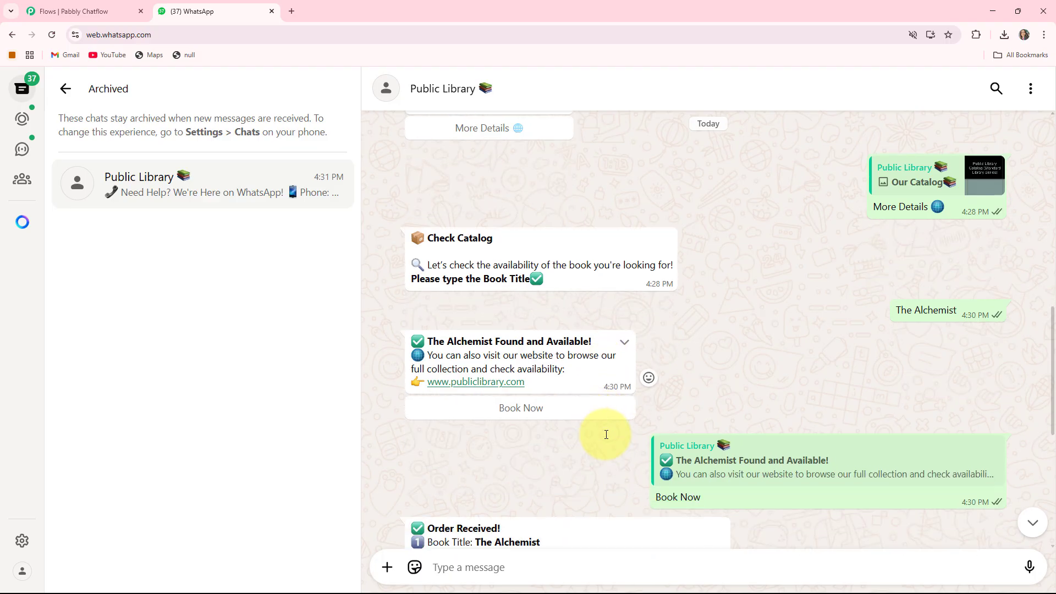
scroll(606, 434, down, 3)
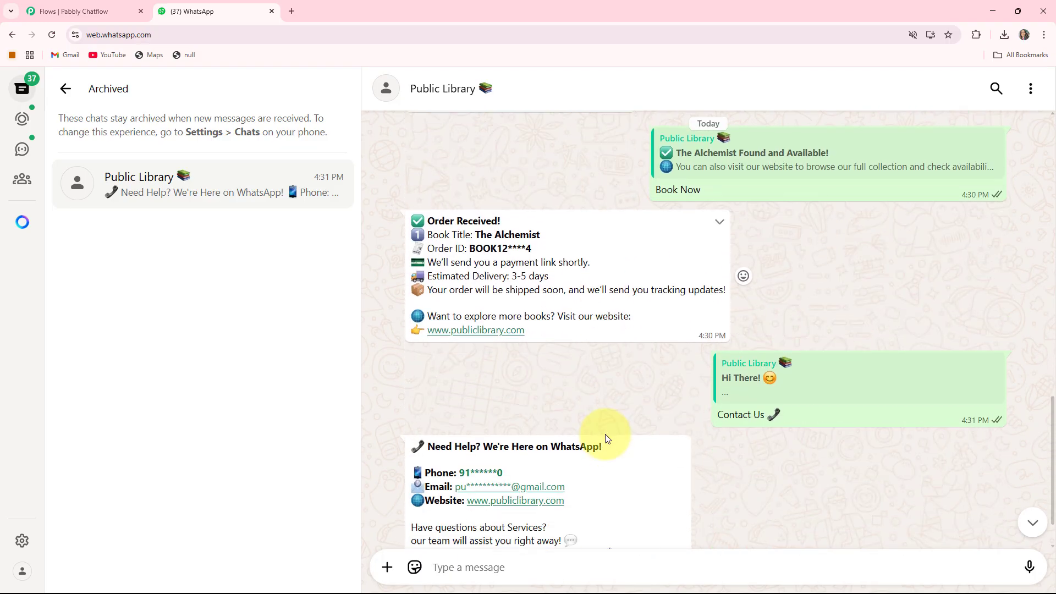
scroll(606, 434, up, 2)
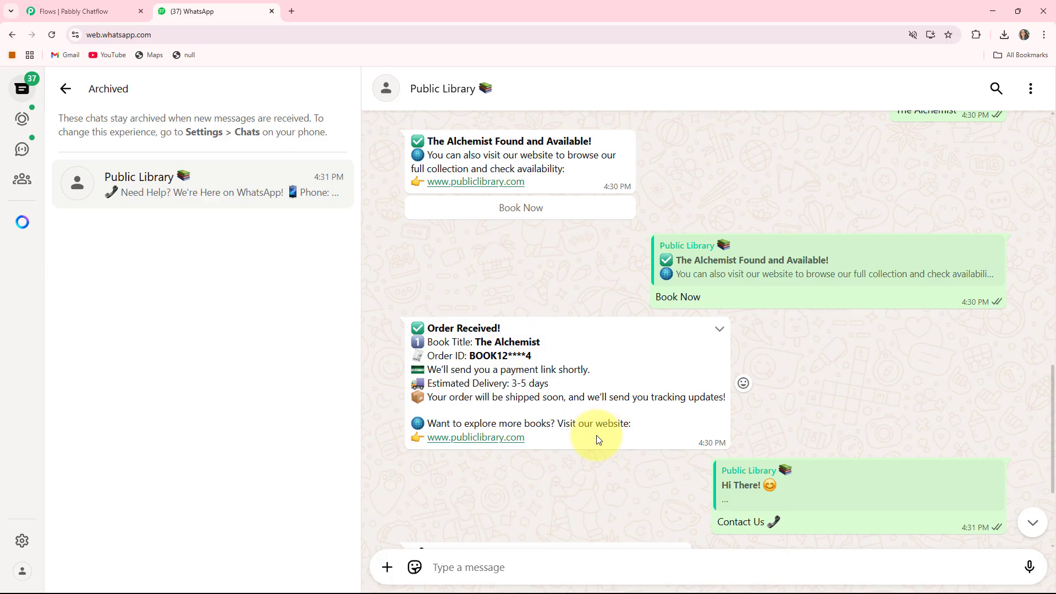
Step: Open pabbly.com/chatflow in a new browser tab
click(289, 13)
click(230, 35)
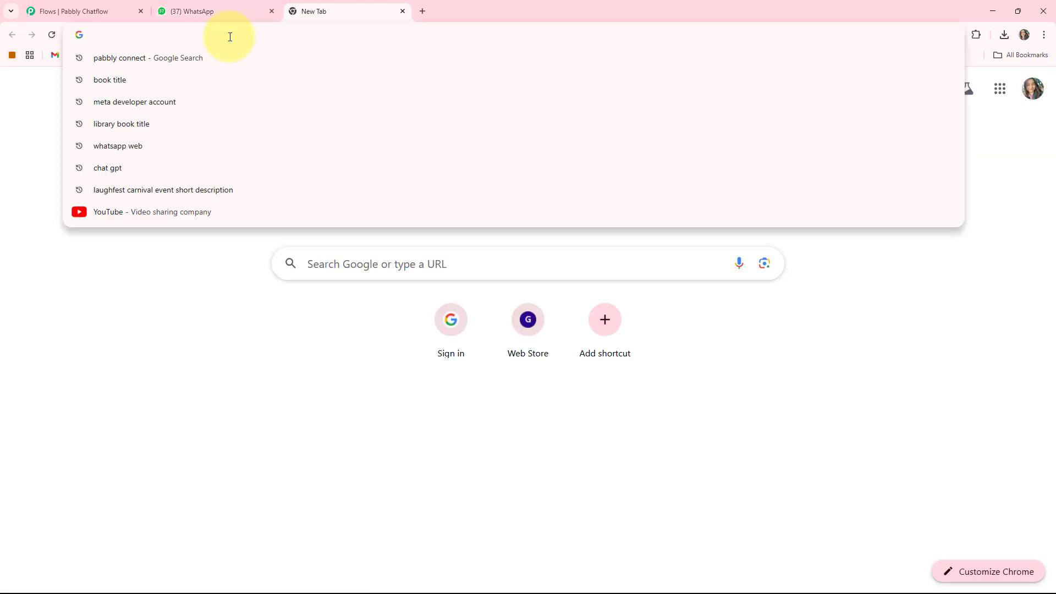
text(pabbly.com/chatflow)
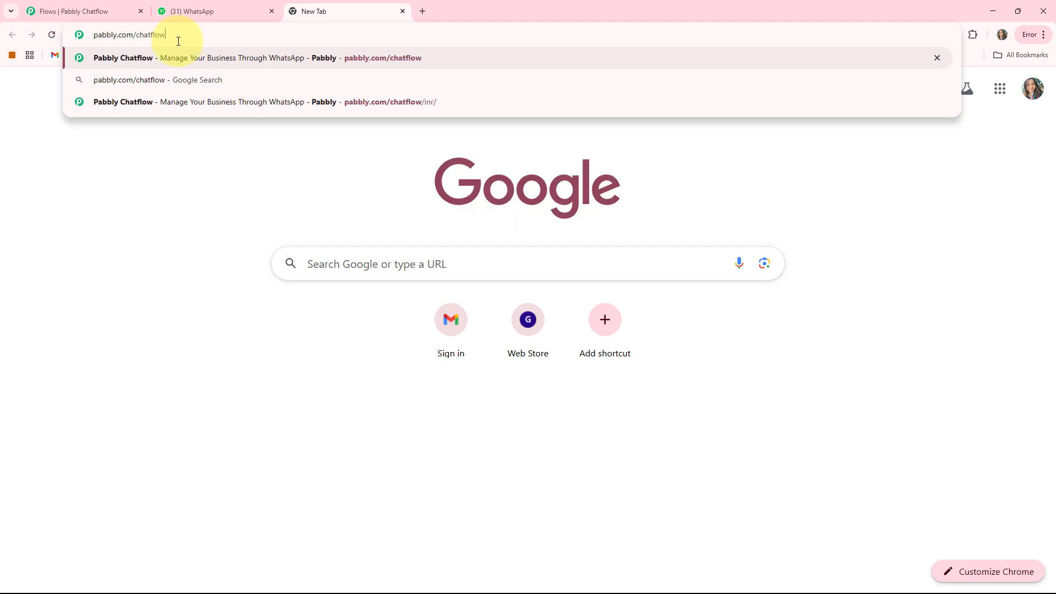
key(Return)
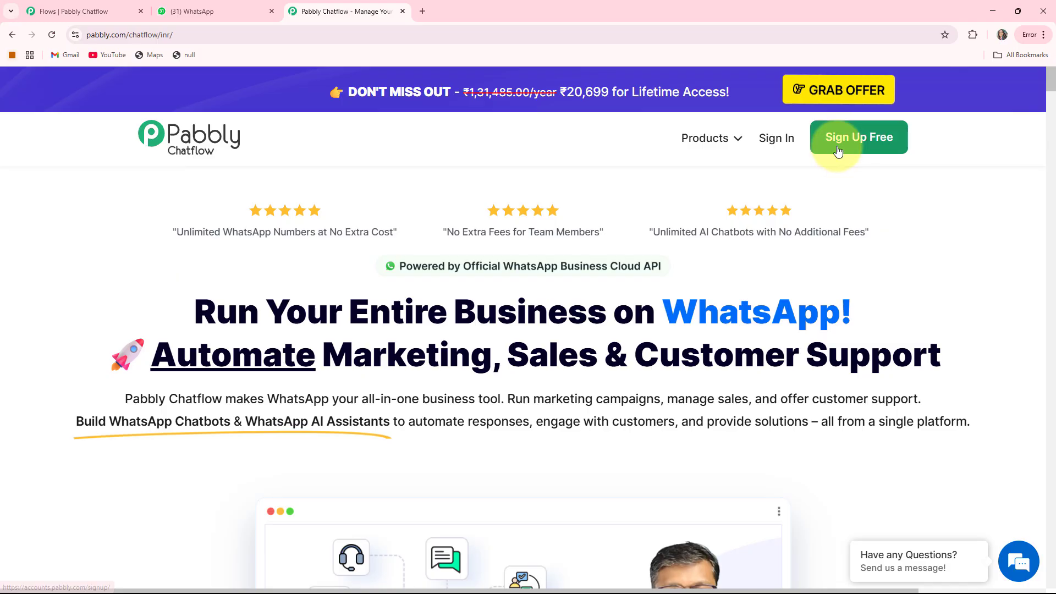
Step: Sign in to the existing Pabbly account and open Pabbly Chatflow from the list of apps
click(779, 142)
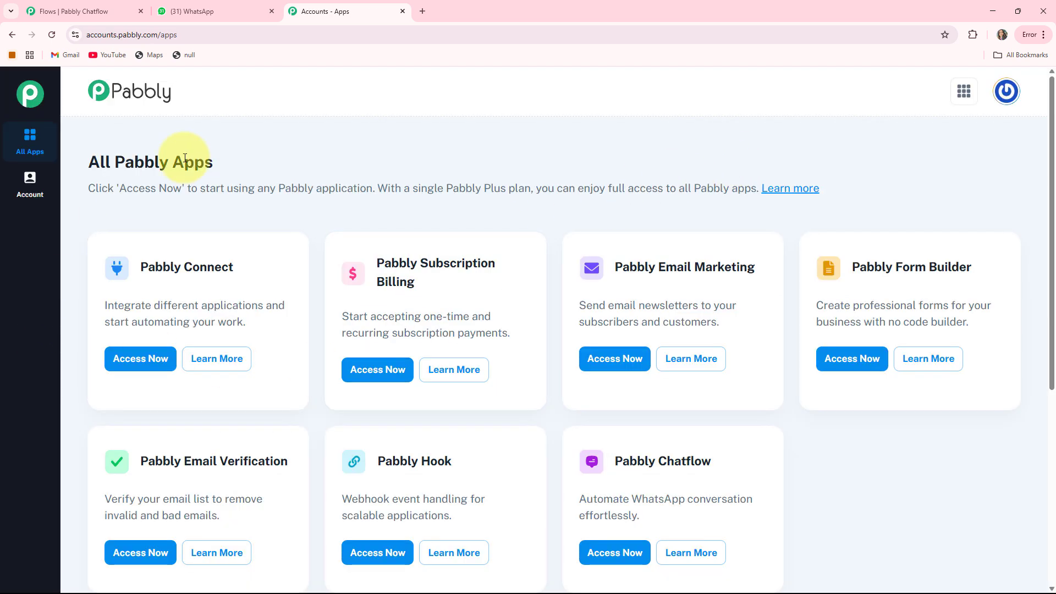
scroll(670, 401, down, 1)
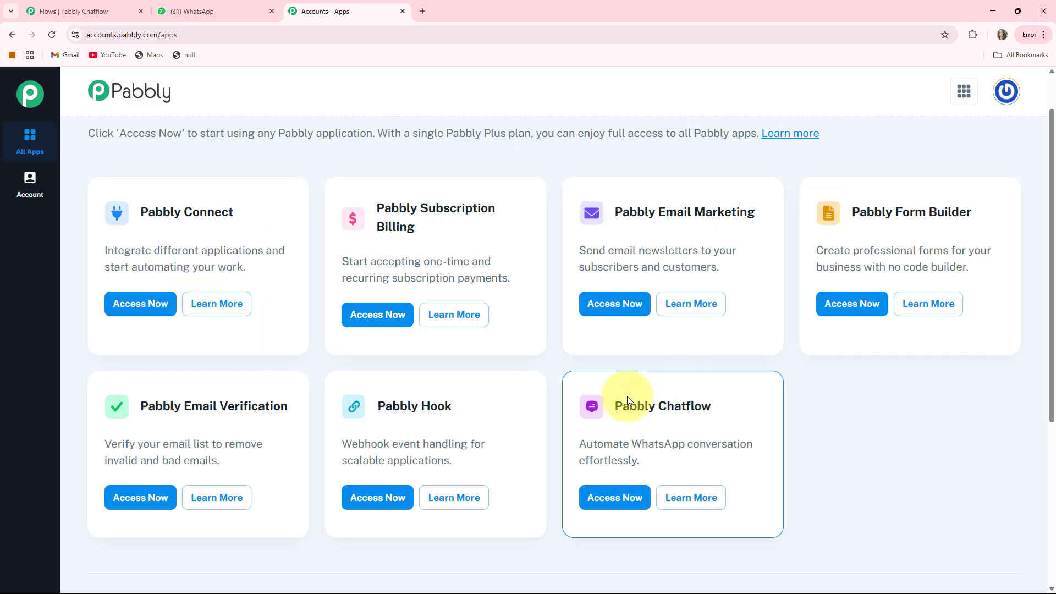
drag(618, 409, 748, 406)
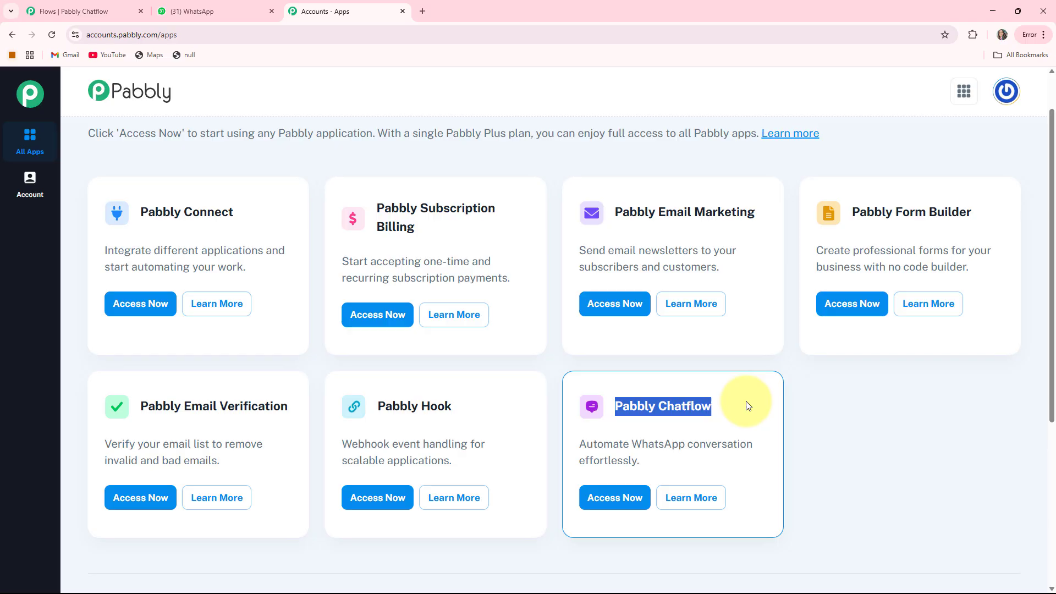
click(602, 497)
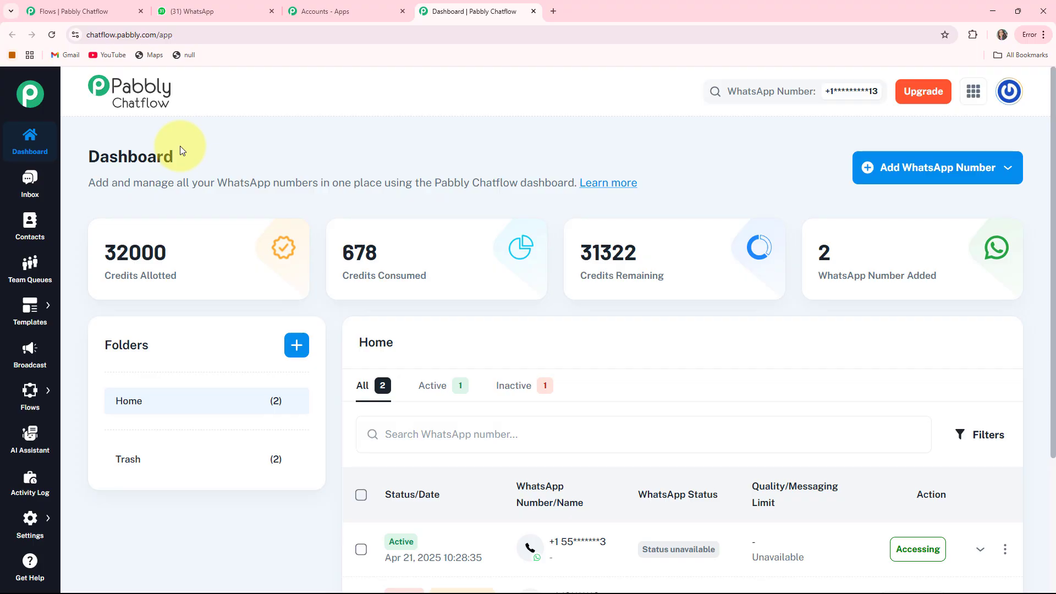
Step: Examine the credits allotted, consumed and remaining and the WhatsApp numbers added on the dashboard
triple_click(111, 277)
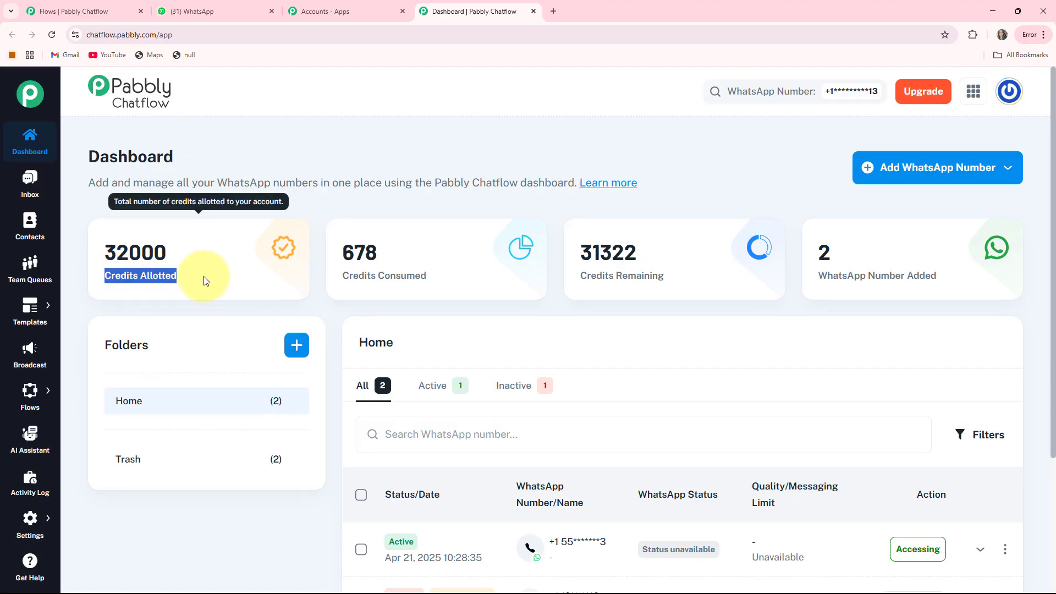
triple_click(360, 275)
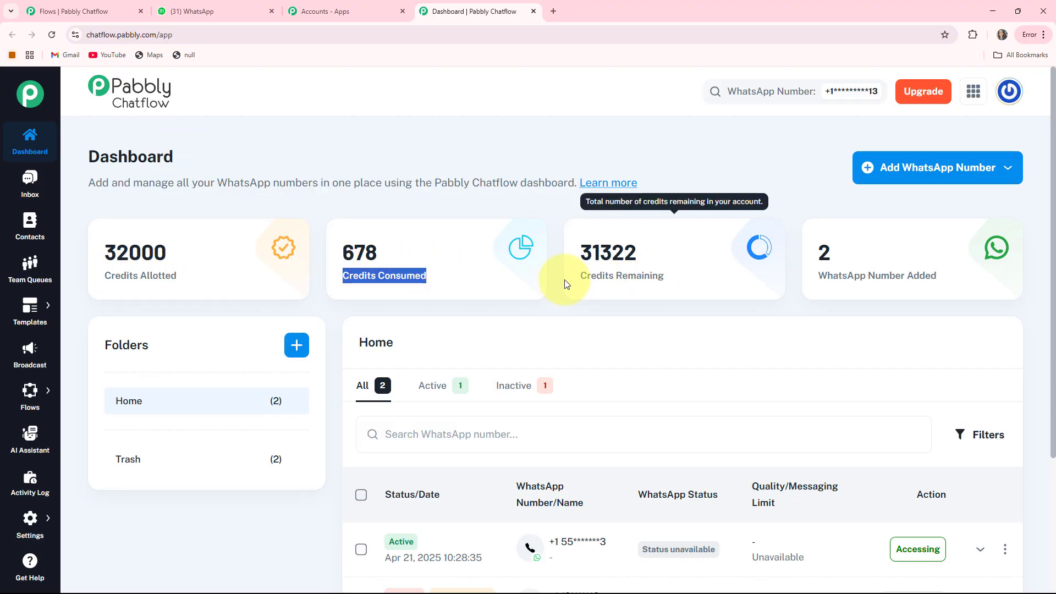
triple_click(622, 275)
mouse_move(884, 284)
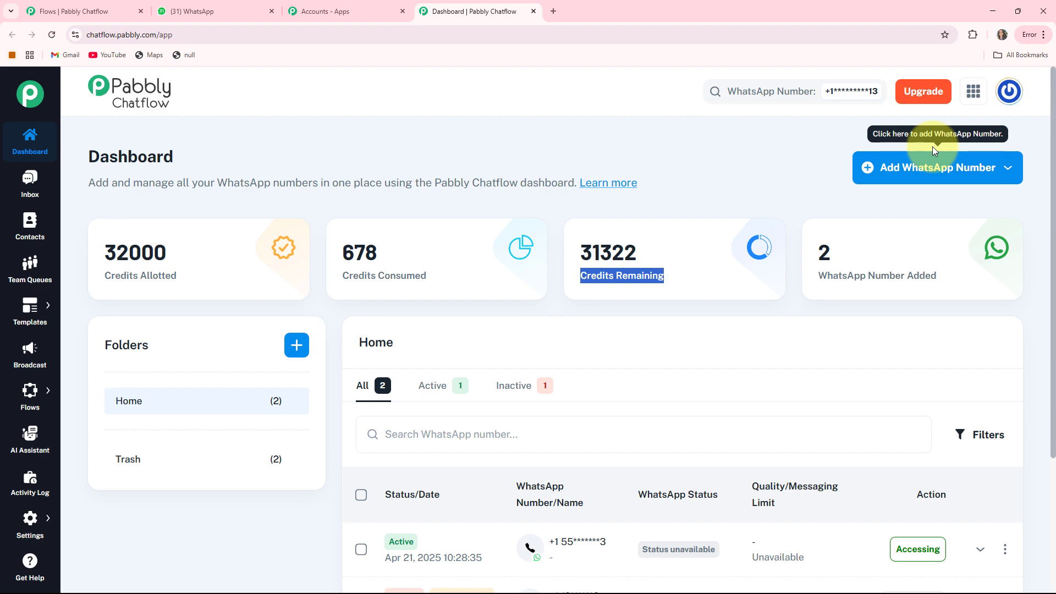
Step: View the options for adding a WhatsApp number, including Manual Token Connect, and look over the dashboard's list of numbers
click(988, 175)
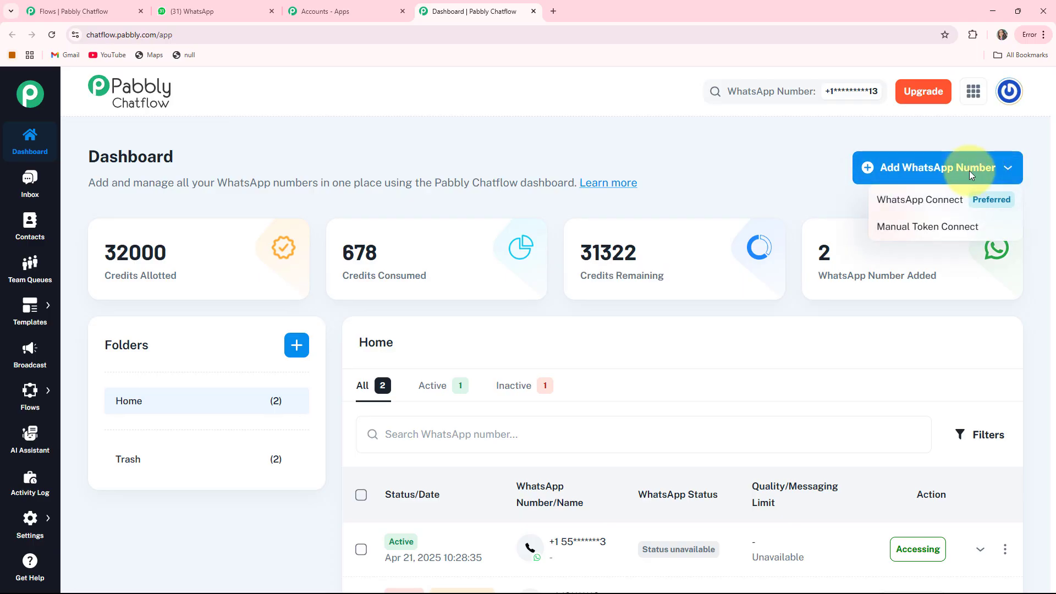
click(929, 227)
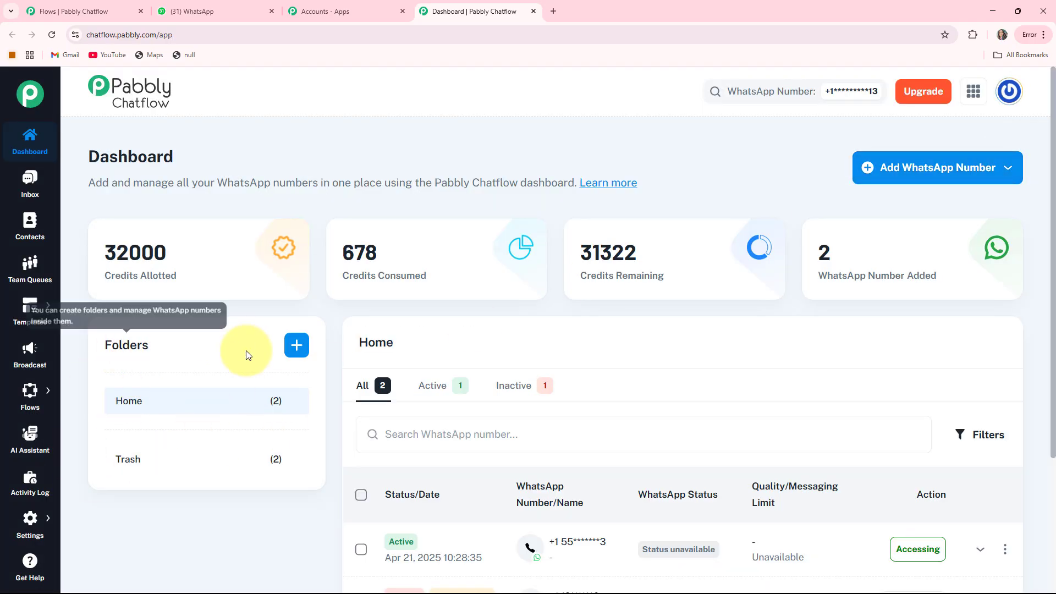
scroll(636, 354, down, 3)
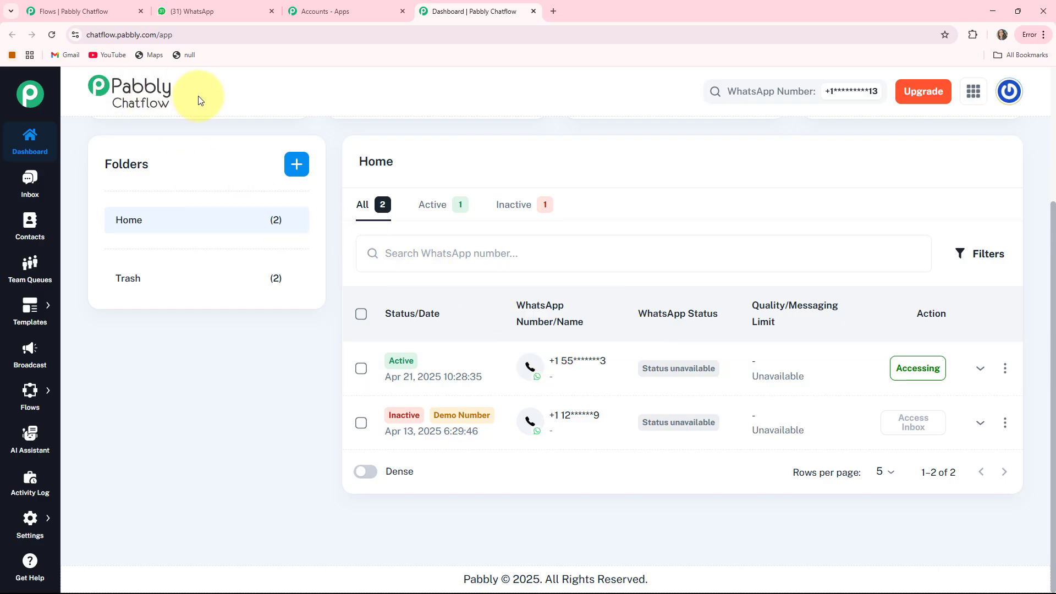
scroll(199, 99, up, 3)
Step: Look at the test conversation in the Inbox, the Contacts page and the Team Queues page
click(26, 185)
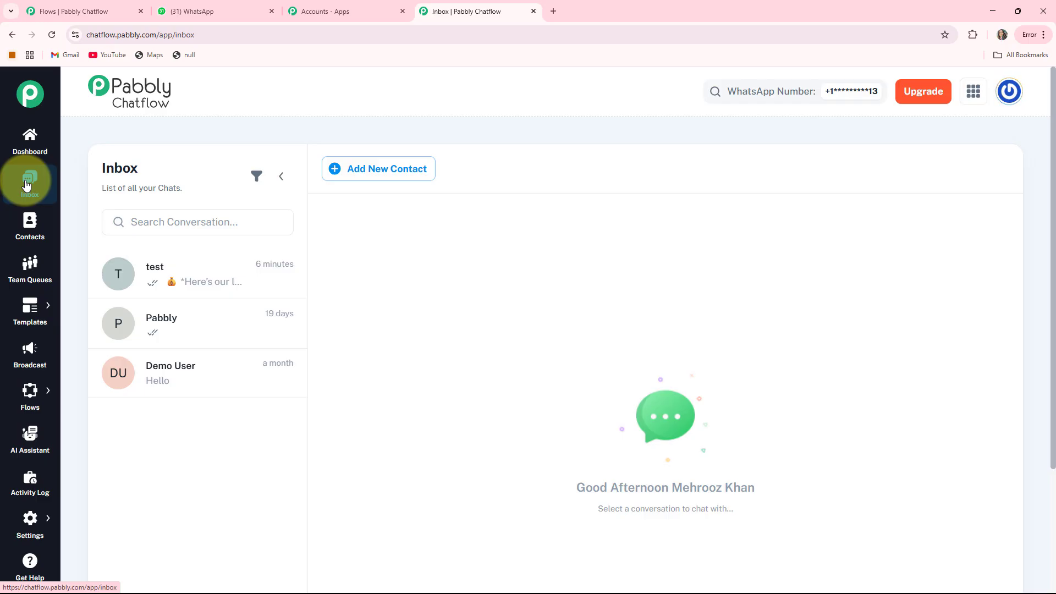
click(172, 284)
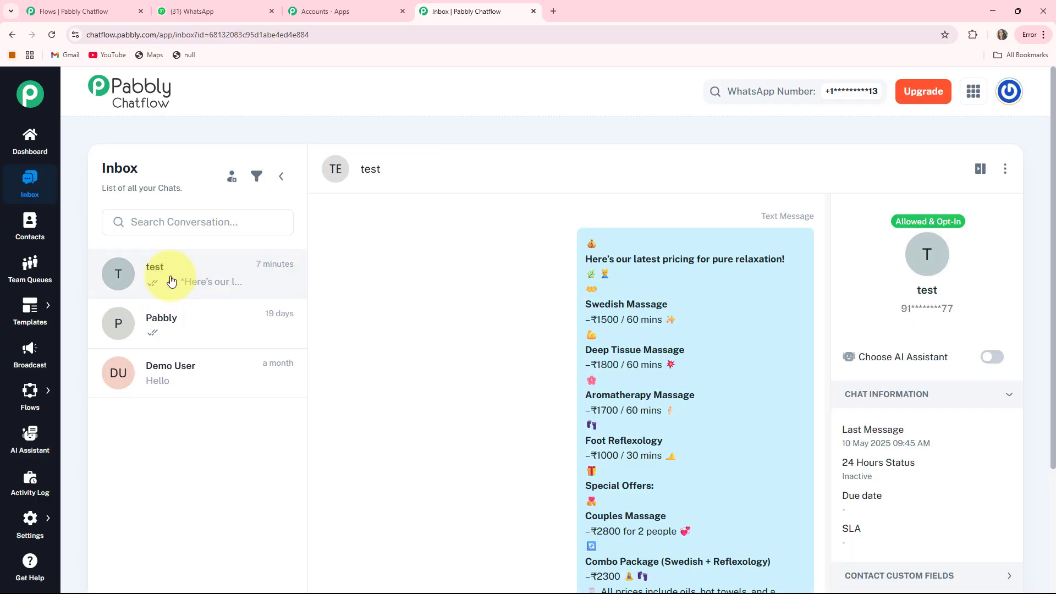
click(30, 233)
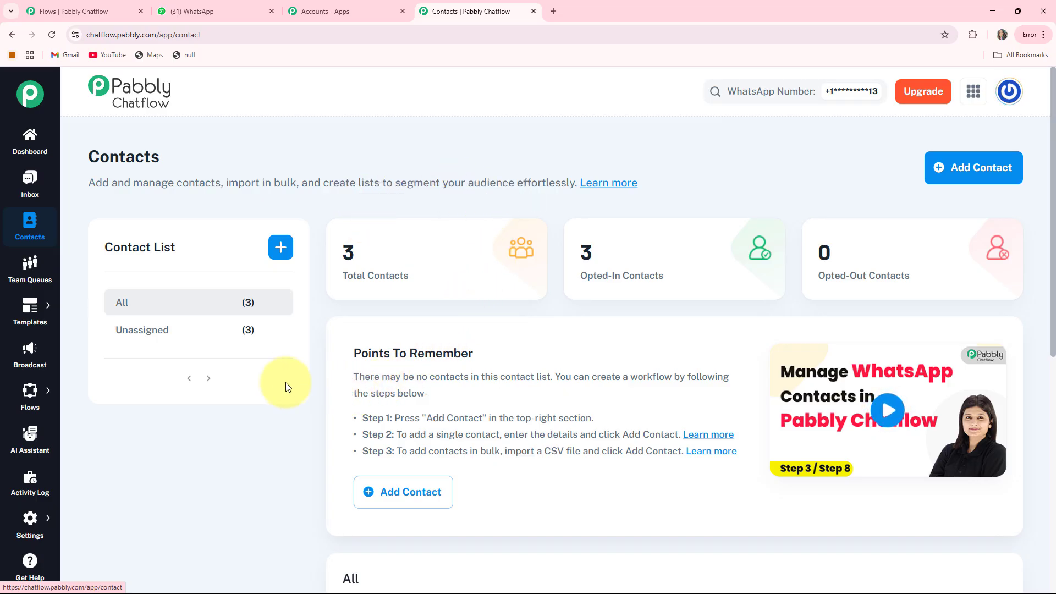
click(30, 272)
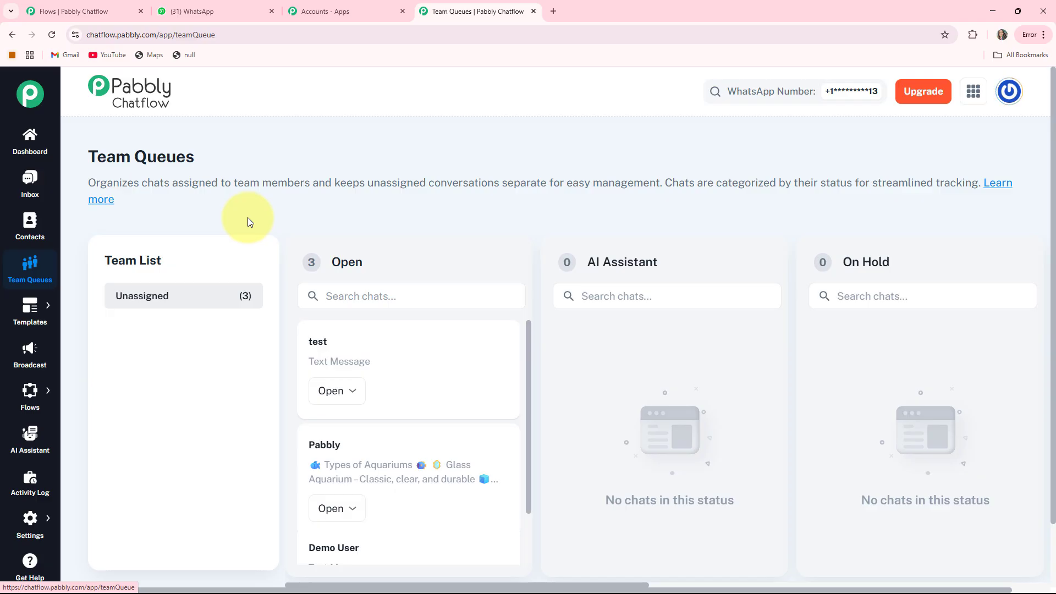
Step: Look over the Templates List, the Broadcast page and the Flow Builder page
mouse_move(35, 318)
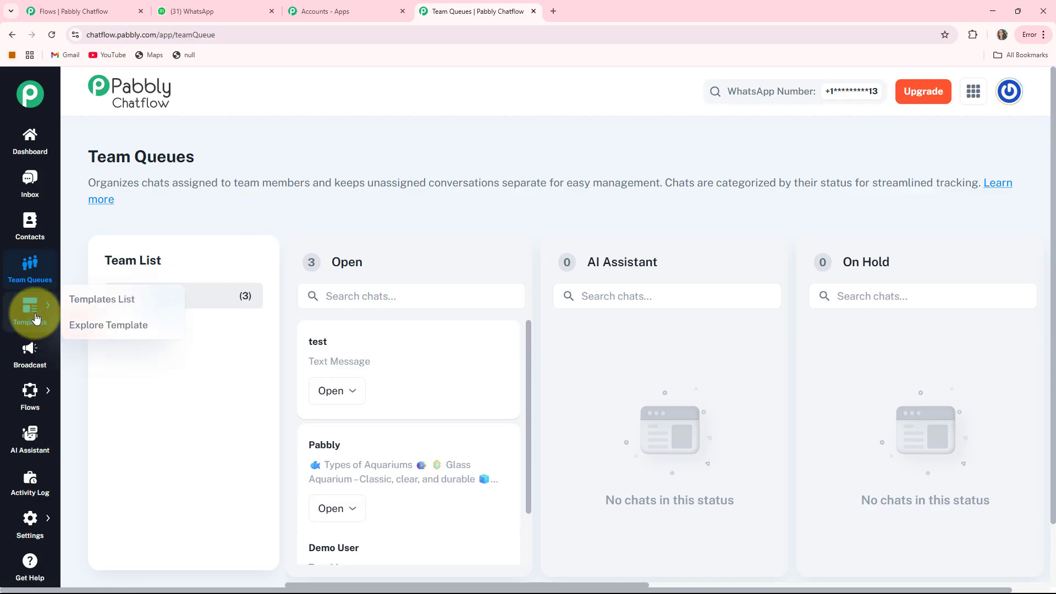
click(74, 304)
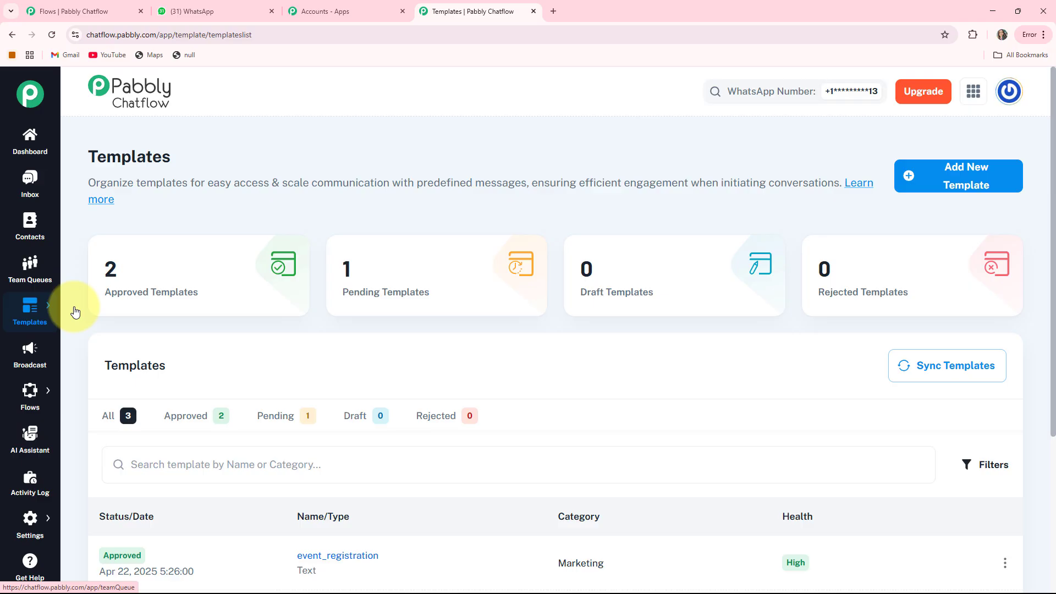
click(34, 353)
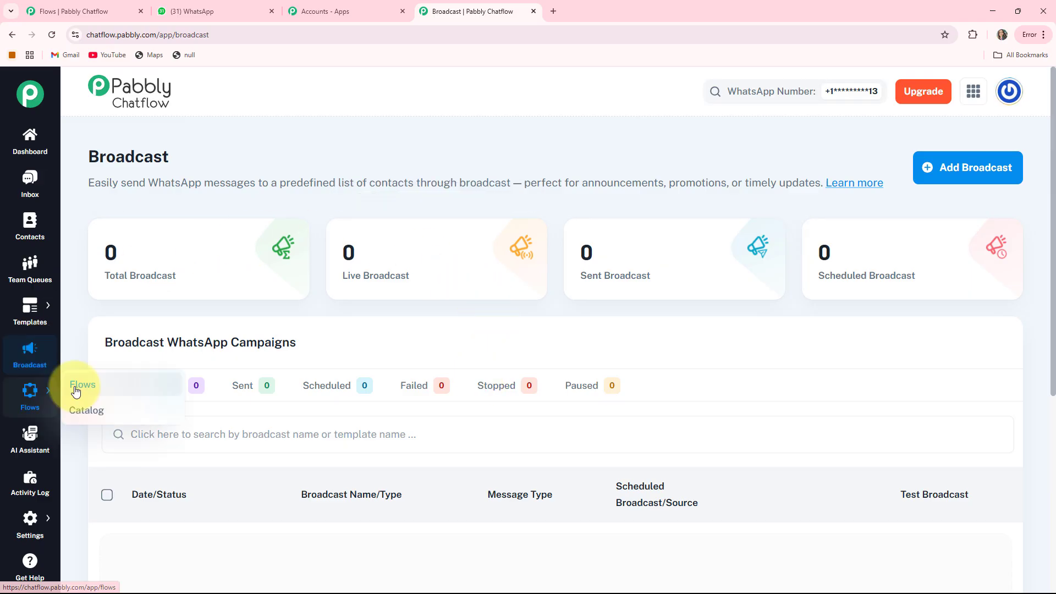
click(76, 390)
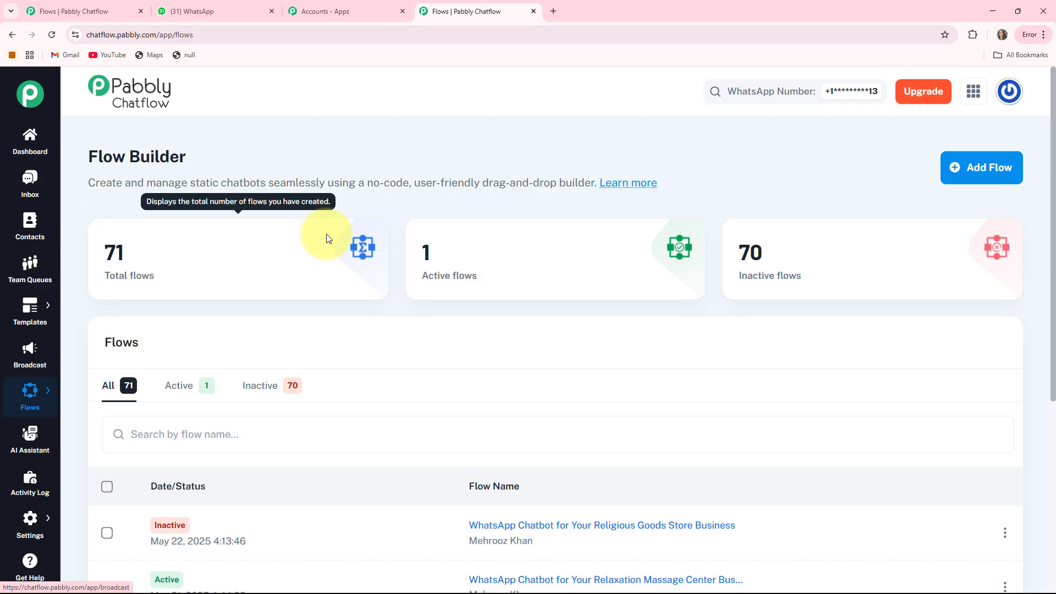
Step: Look over the AI Assistant, Activity Log, available Settings options and Help & Tutorials page
click(31, 437)
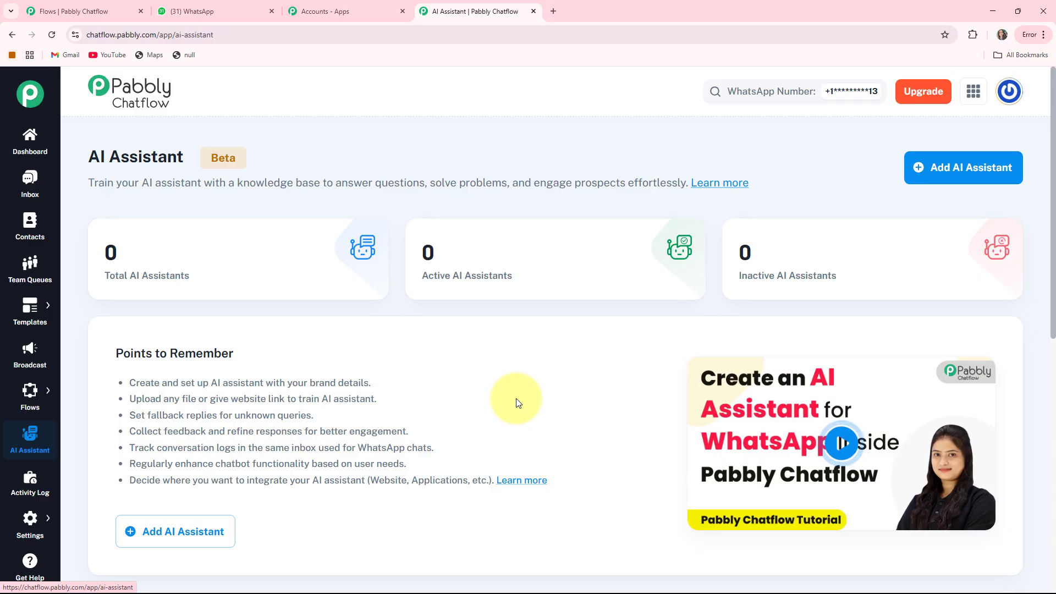
click(29, 480)
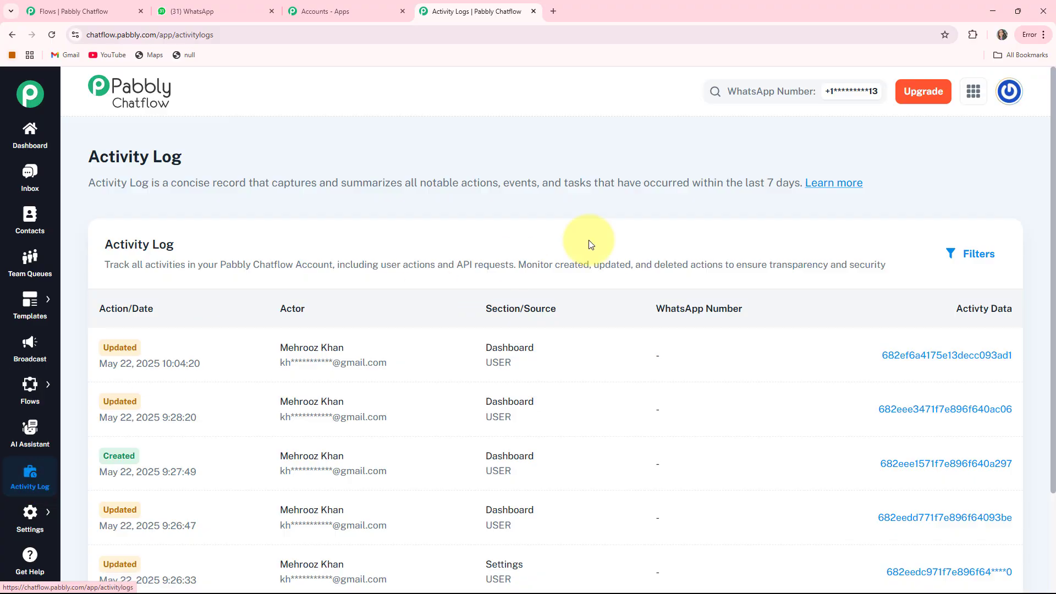
mouse_move(15, 517)
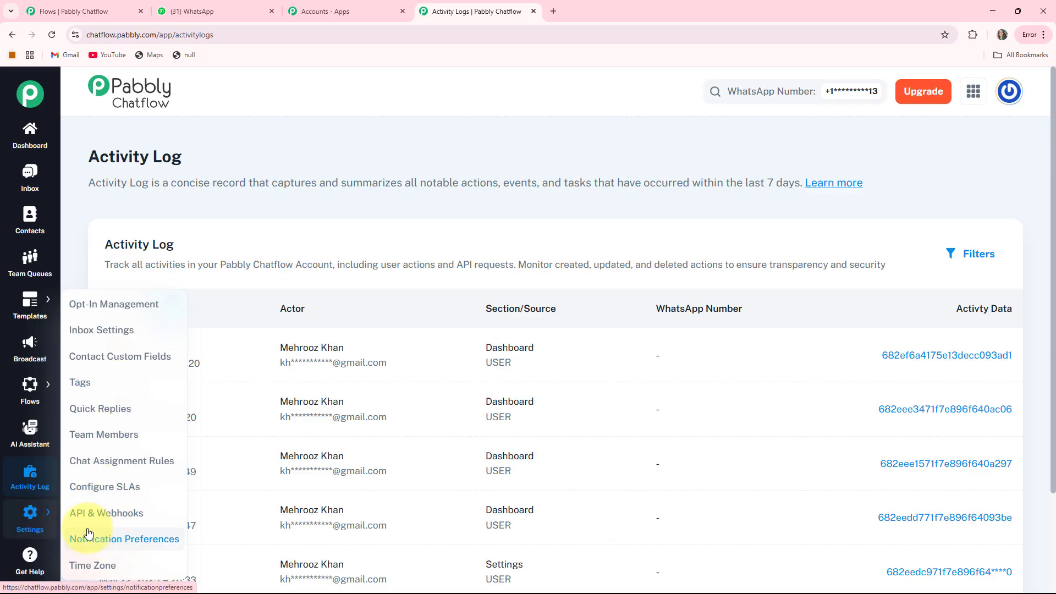
click(29, 558)
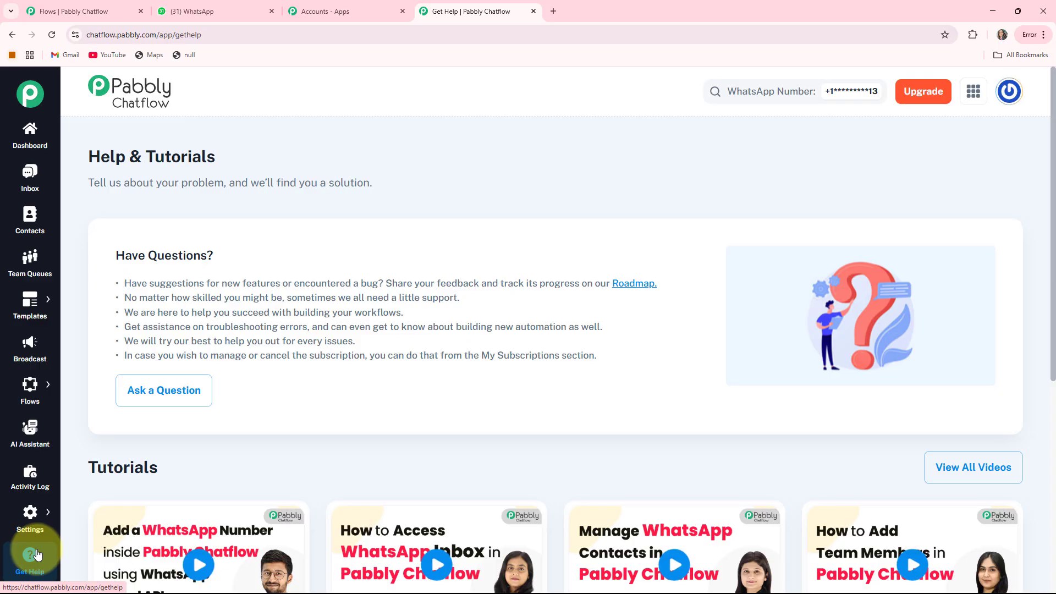
Step: Return to the Flow Builder and create a new flow named "WhatsApp Chatbot for Your Public Library Business"
mouse_move(30, 391)
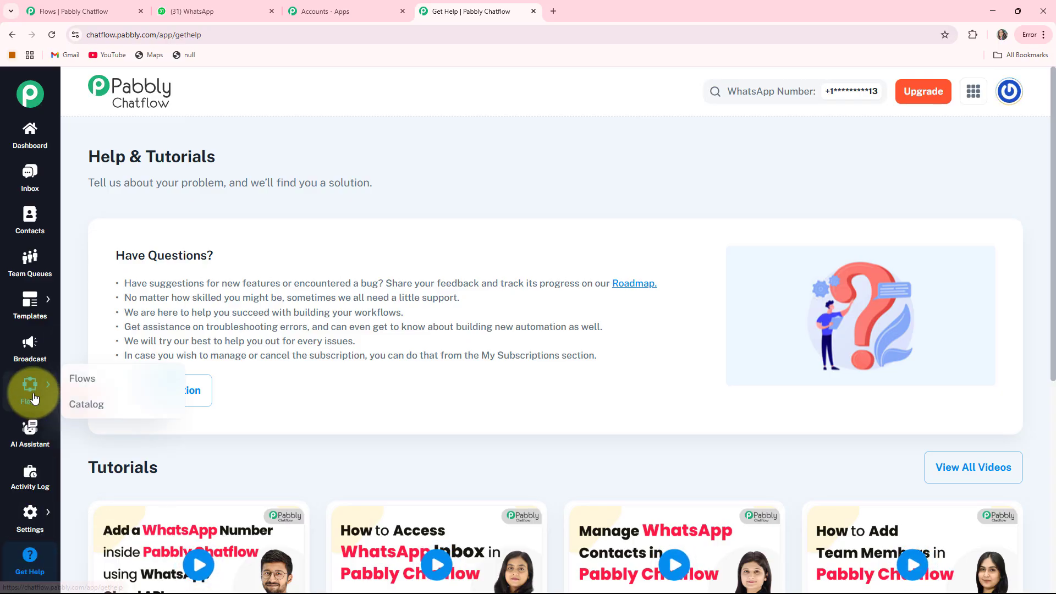
click(83, 381)
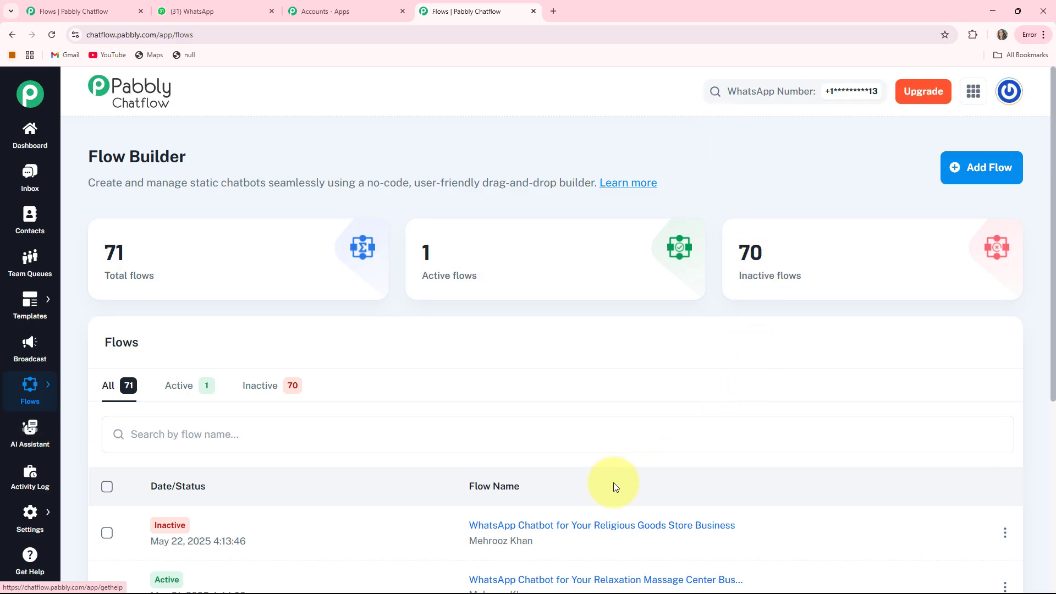
drag(90, 159, 260, 165)
click(259, 161)
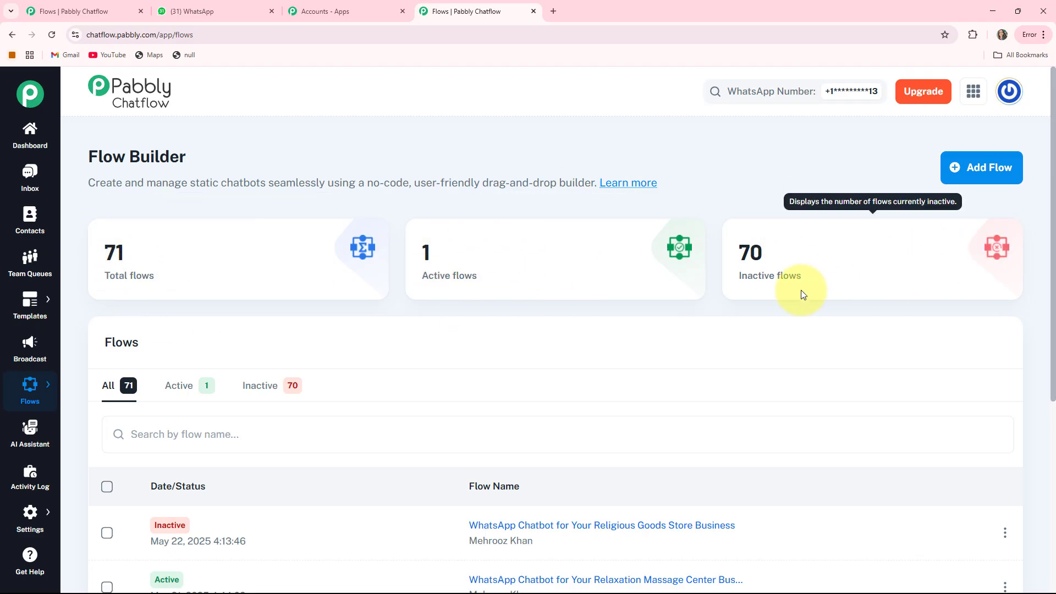
click(961, 171)
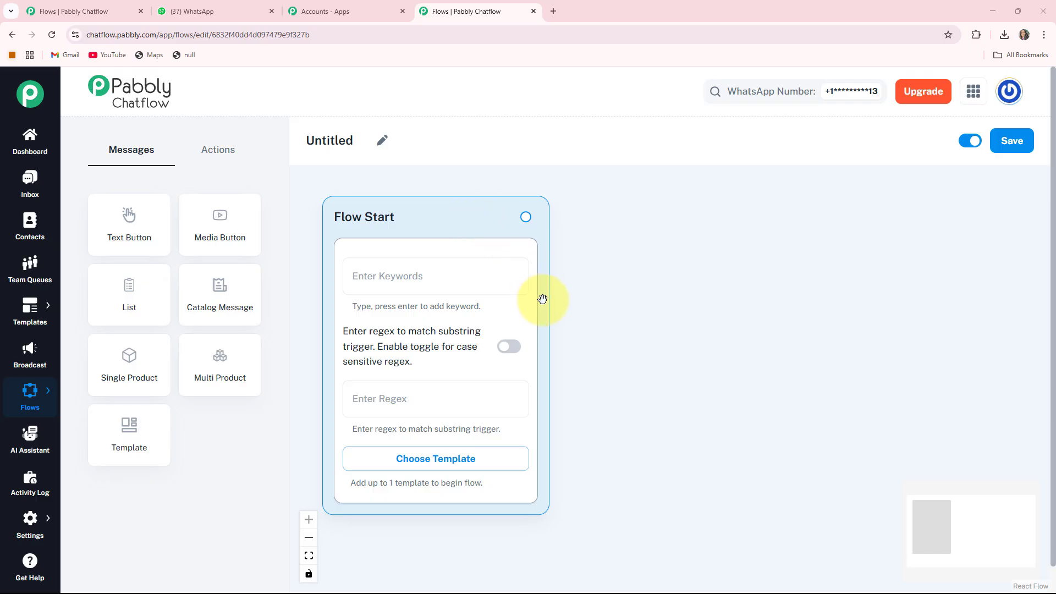
click(385, 143)
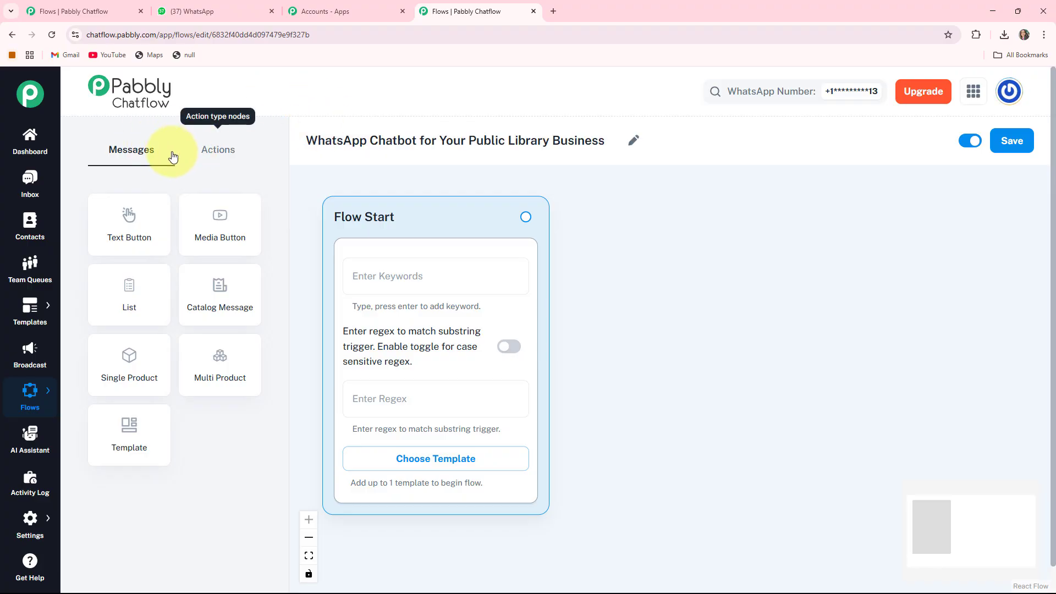
Step: Look through the message node types and action node types available for building the flow
click(209, 150)
click(127, 152)
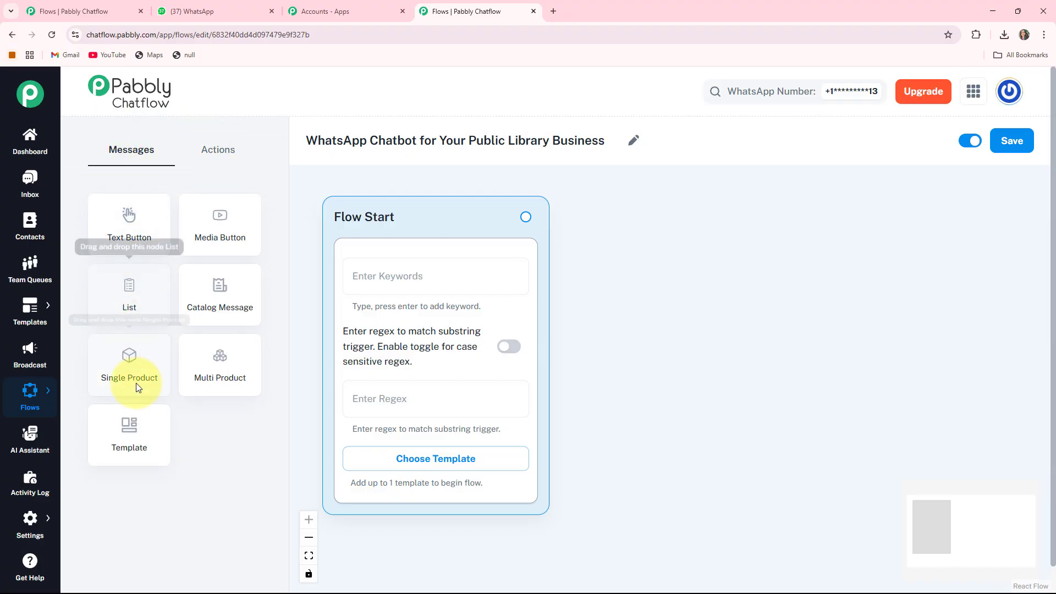
click(210, 150)
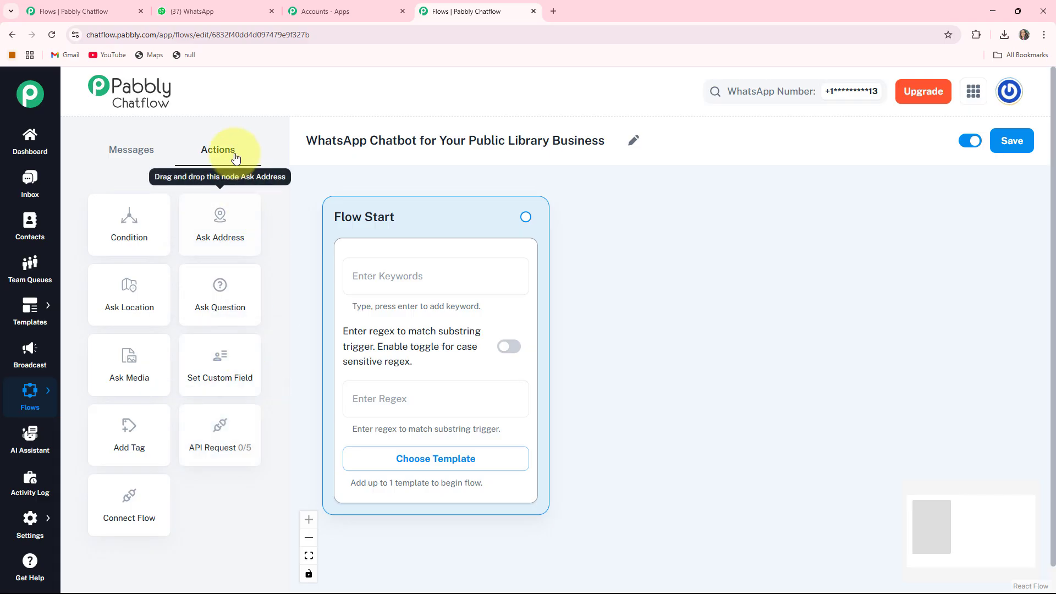
click(116, 148)
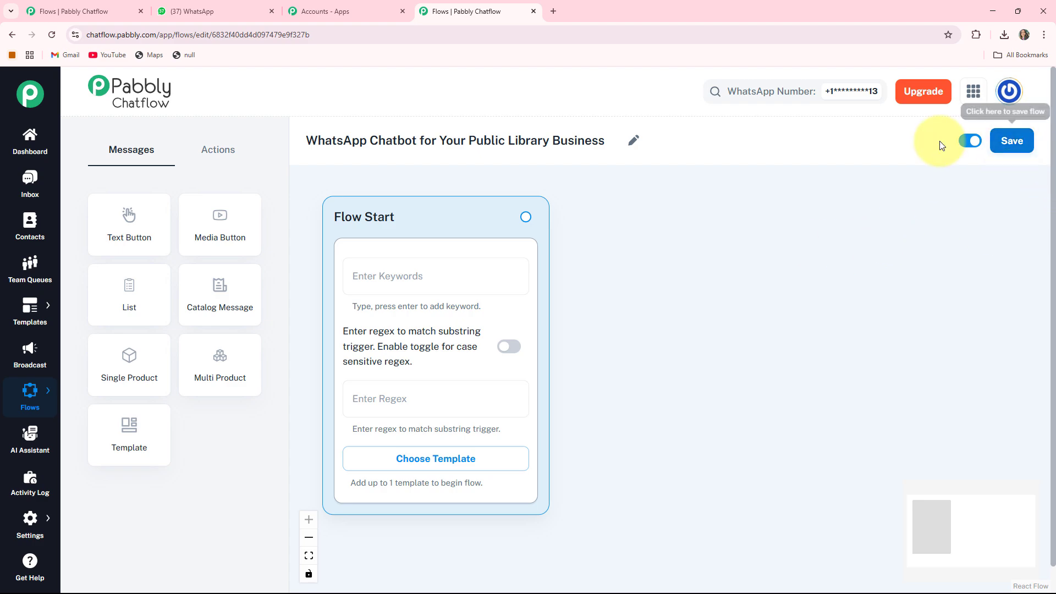
Step: Switch the flow to inactive and back to active, and save it
click(968, 141)
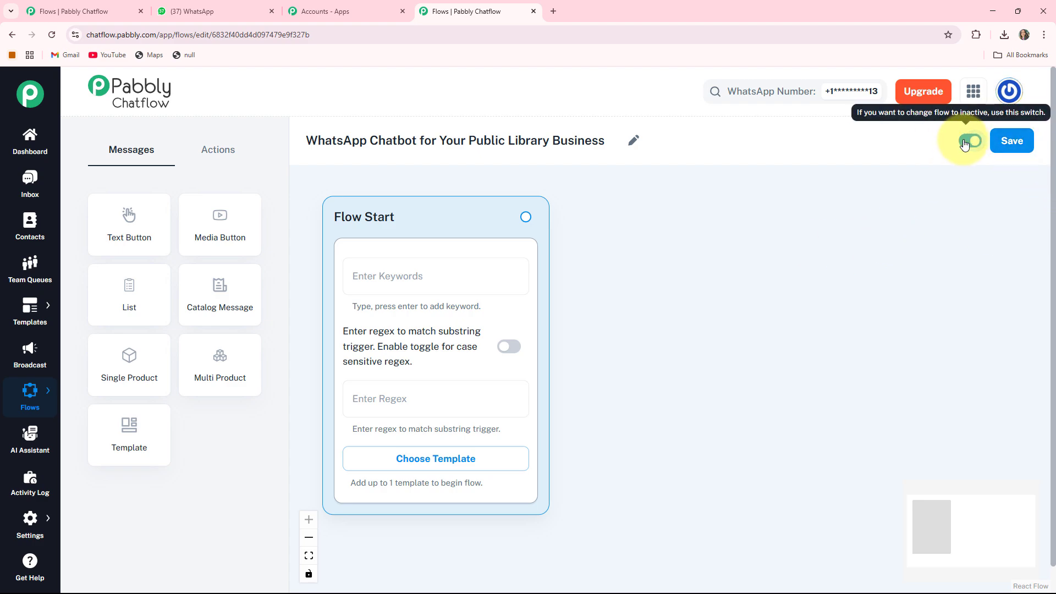
click(967, 142)
click(1027, 141)
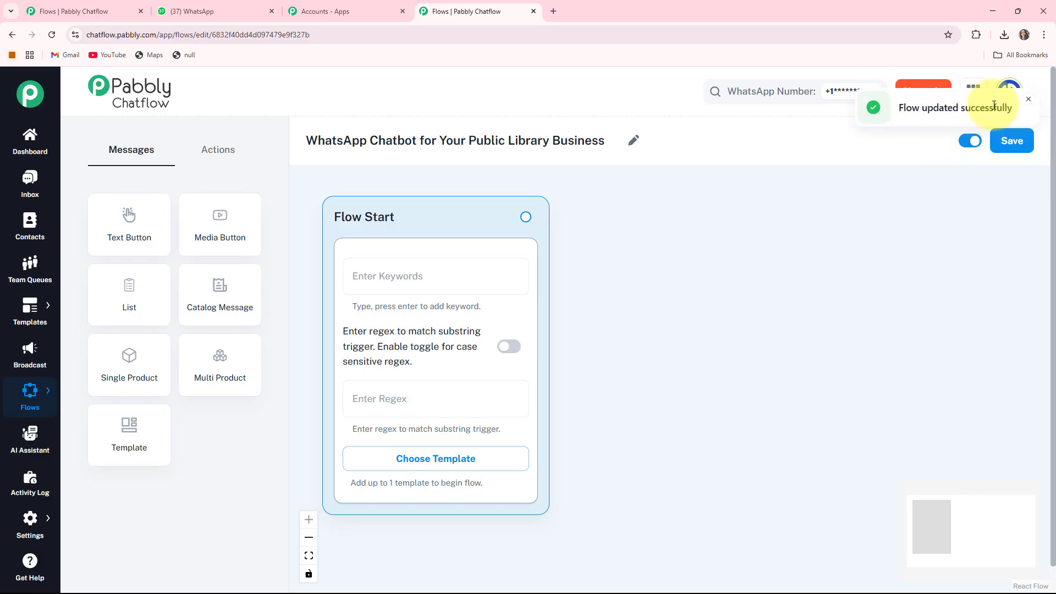
Step: Turn off case-sensitive regex in Flow Start and view the approved templates that can begin the flow
drag(834, 250, 833, 252)
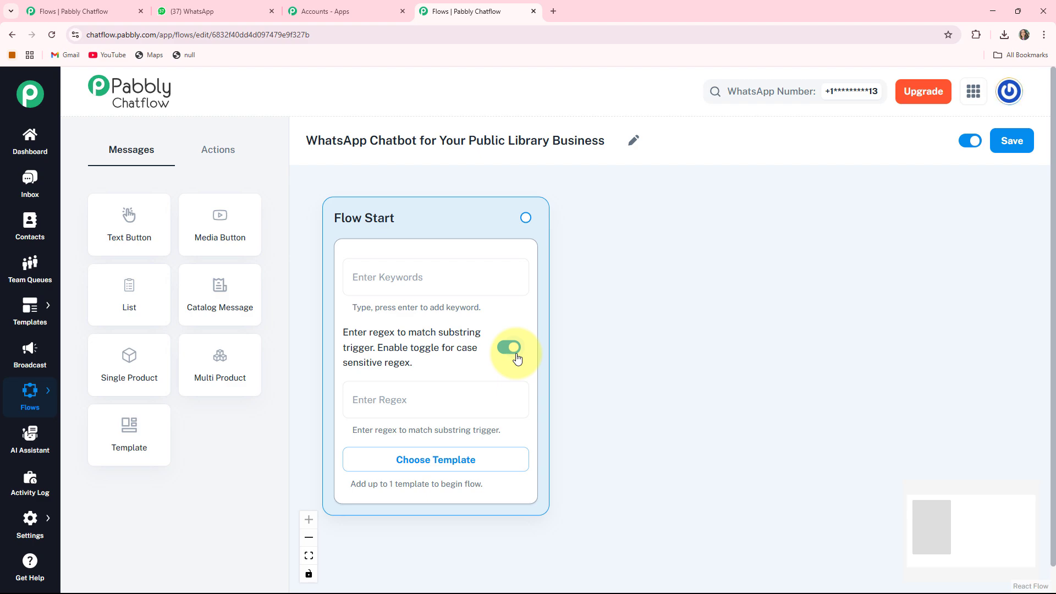
click(517, 359)
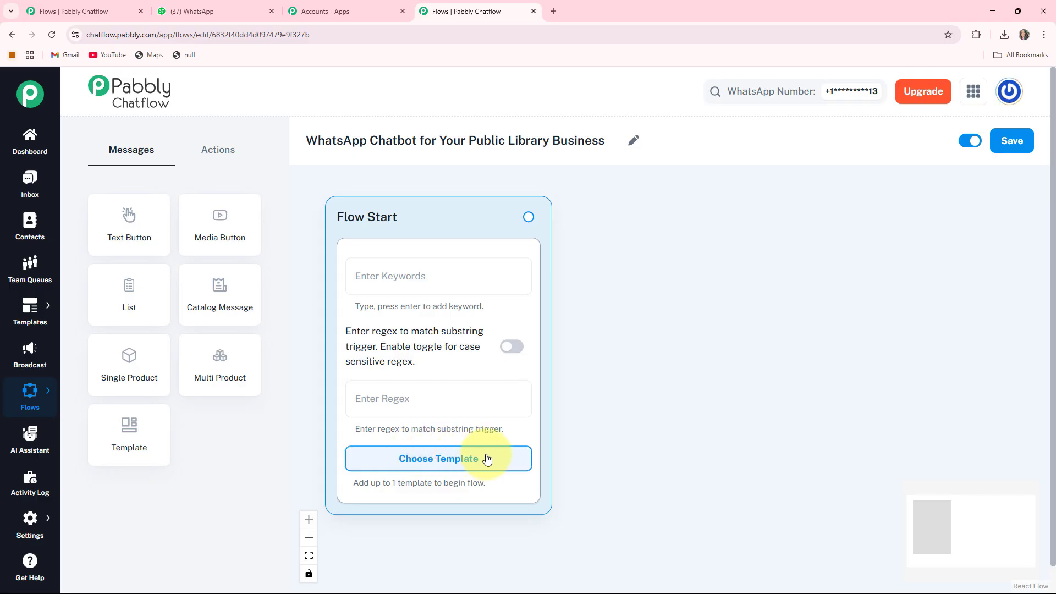
click(443, 461)
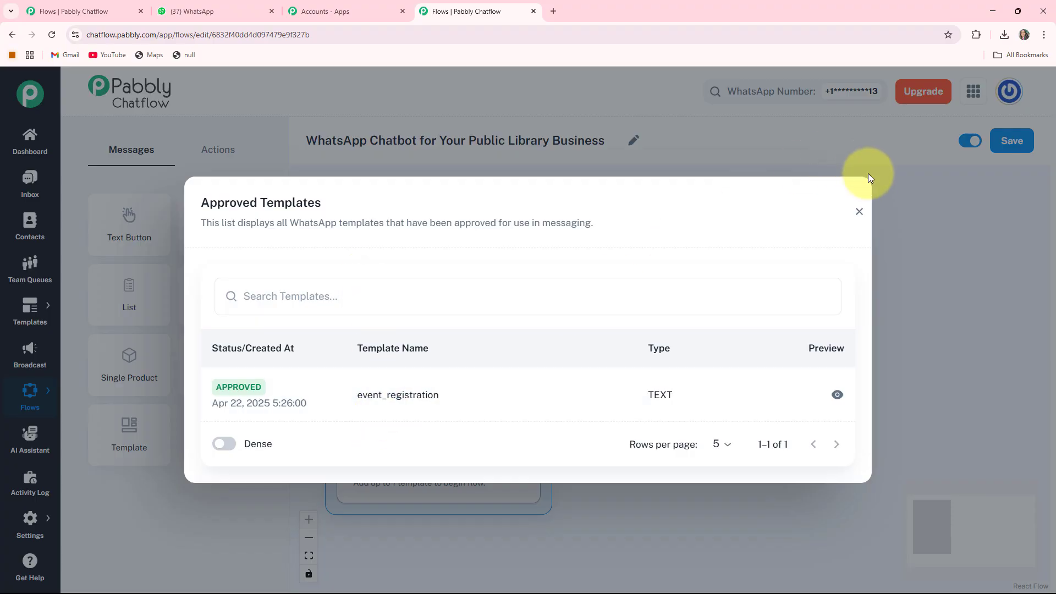
click(860, 211)
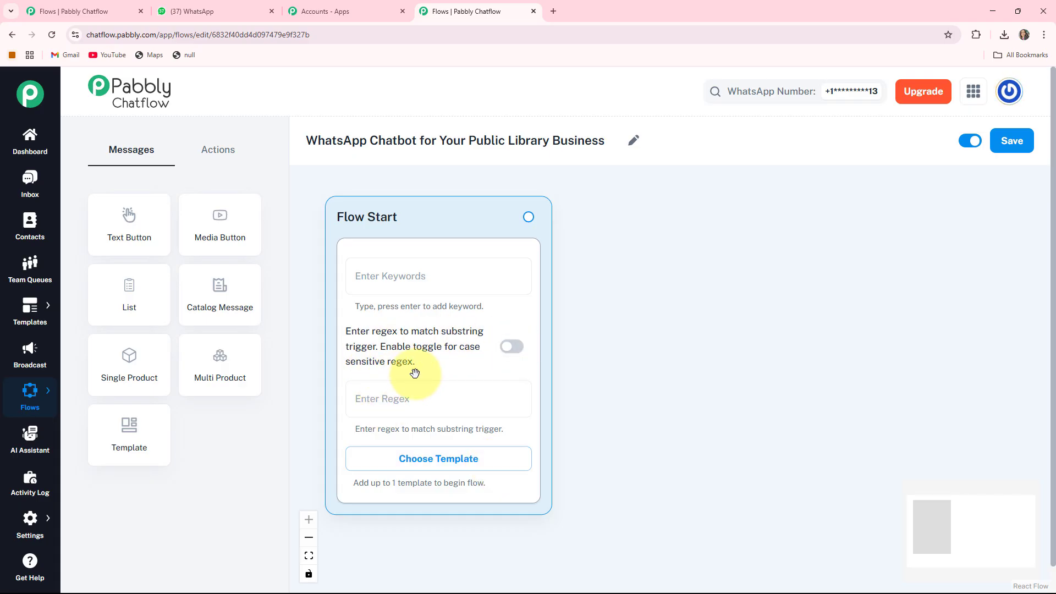
Step: Set the regex in the Flow Start node to [\s\S]+ as the substring trigger
click(404, 406)
text([\s\S]+)
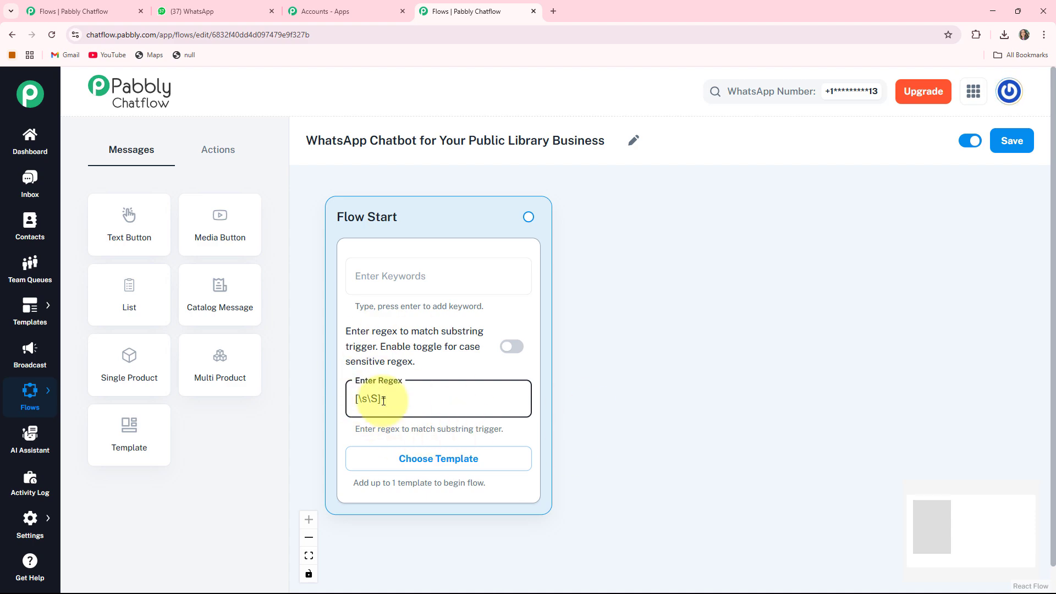
Step: Add a Text Button message node to the canvas and place it to the right of Flow Start
click(109, 220)
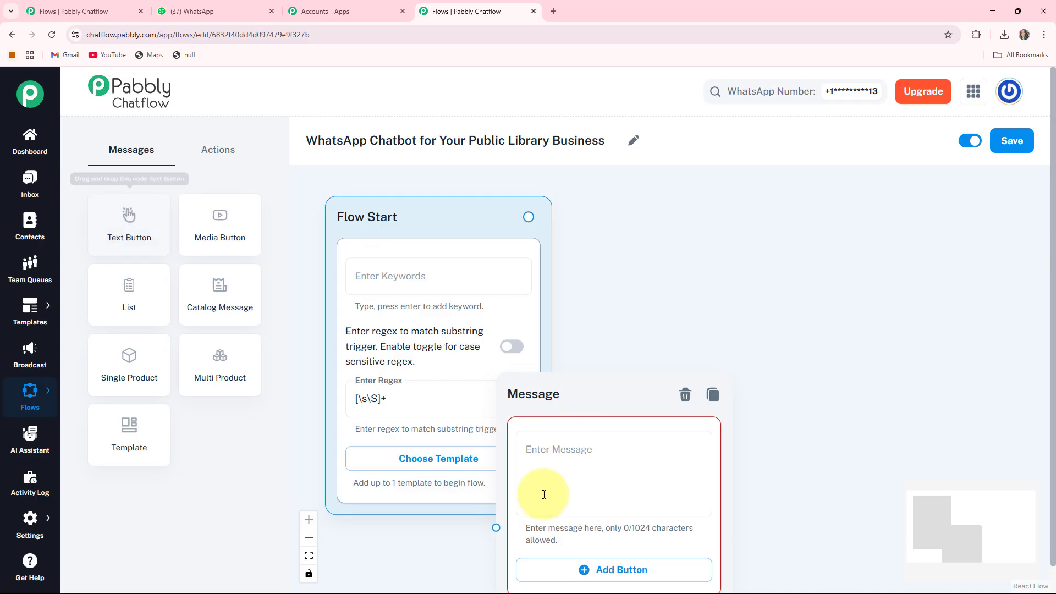
drag(566, 394, 571, 393)
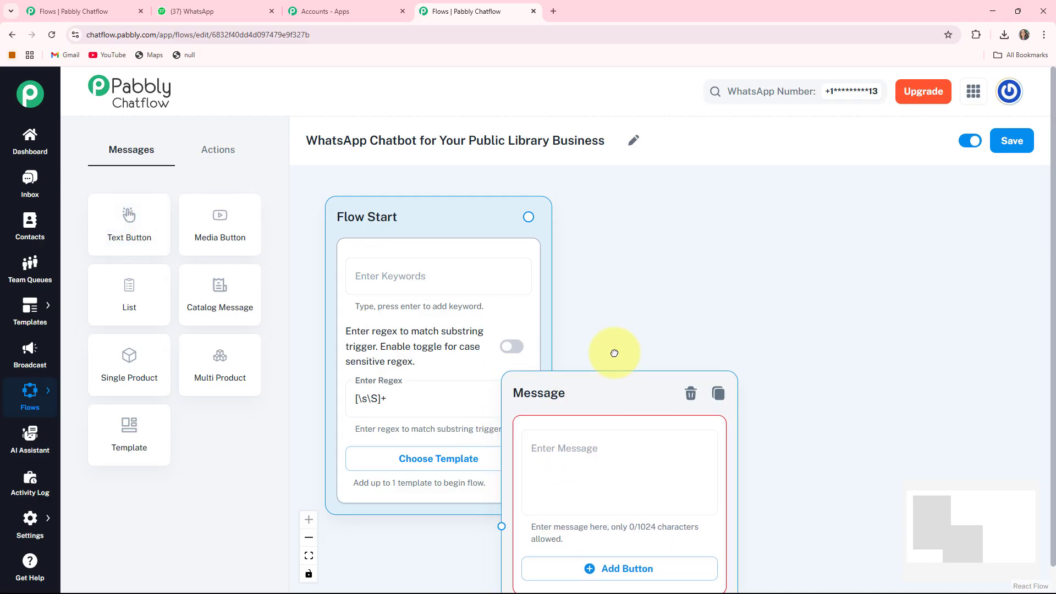
drag(615, 353, 616, 231)
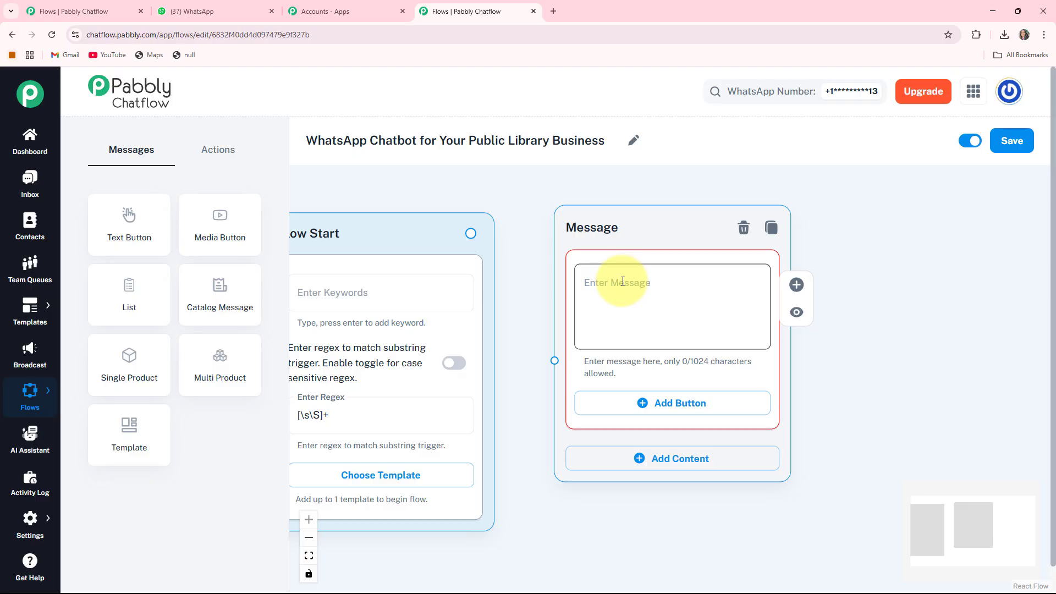
Step: Enter the node's greeting: "*Hi There!*", "Welcome to the Official WhatsApp Account of *Public Library.*📚✨" and "*How Can I Help You Today?*"
click(590, 283)
key(ctrl+v)
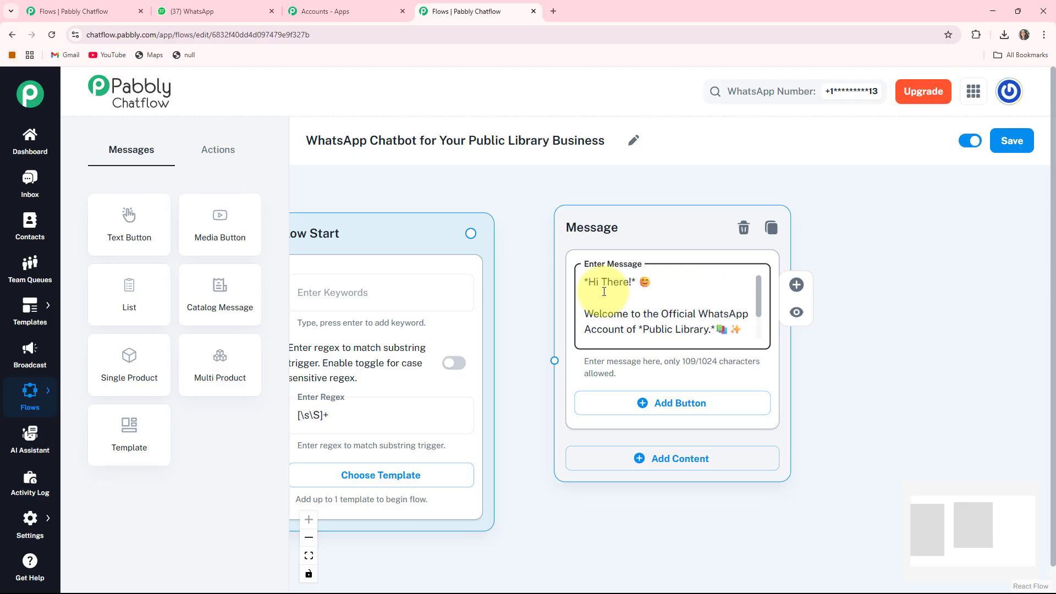
key(Down)
key(Down)
key(Down)
key(Down)
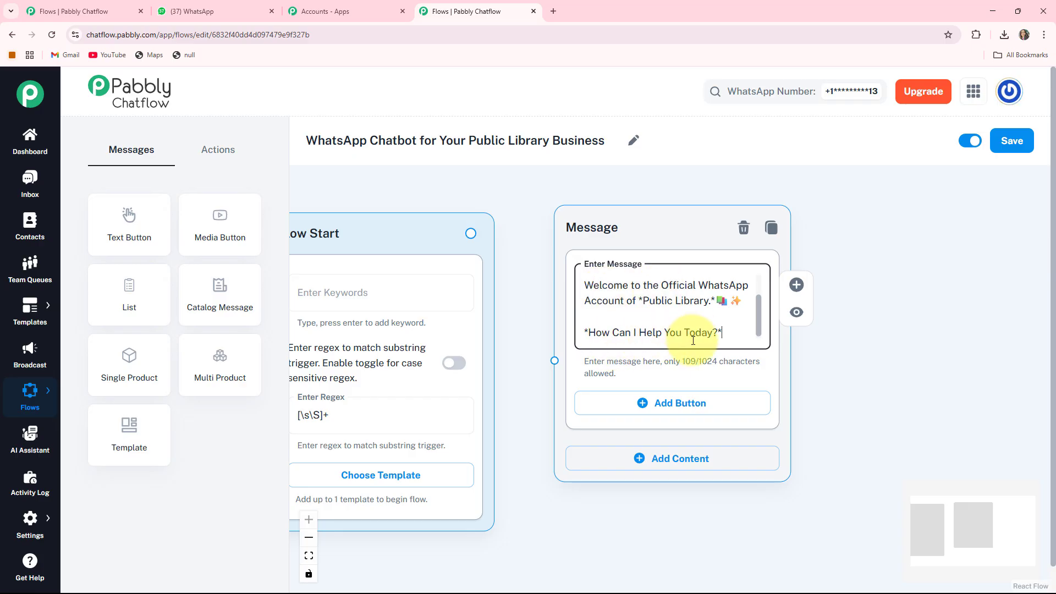
Step: Add a button with the text "Search for a Book 🔍" to the welcome message node
drag(863, 372, 810, 348)
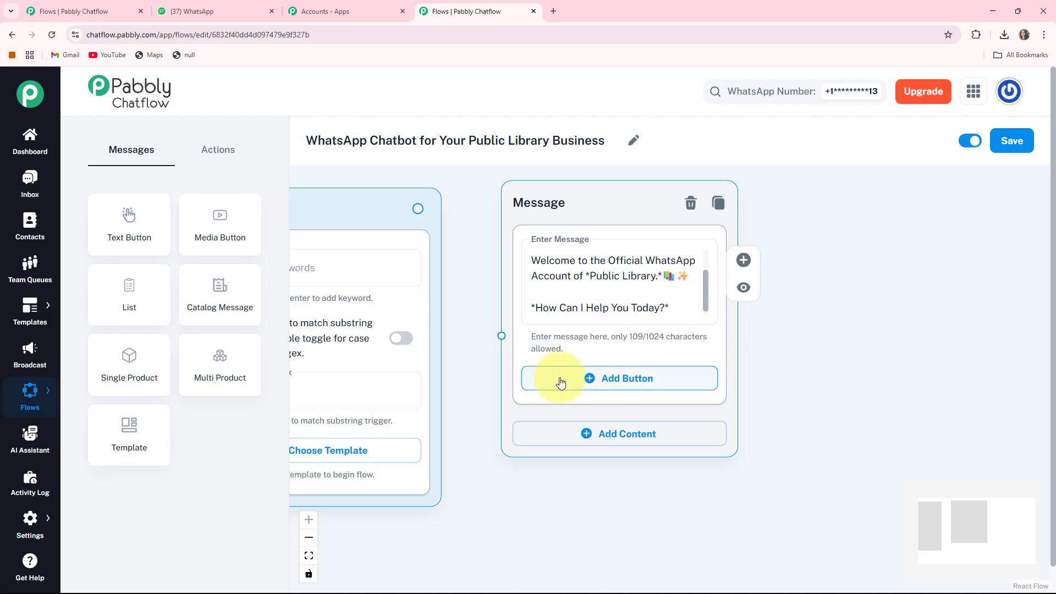
click(626, 380)
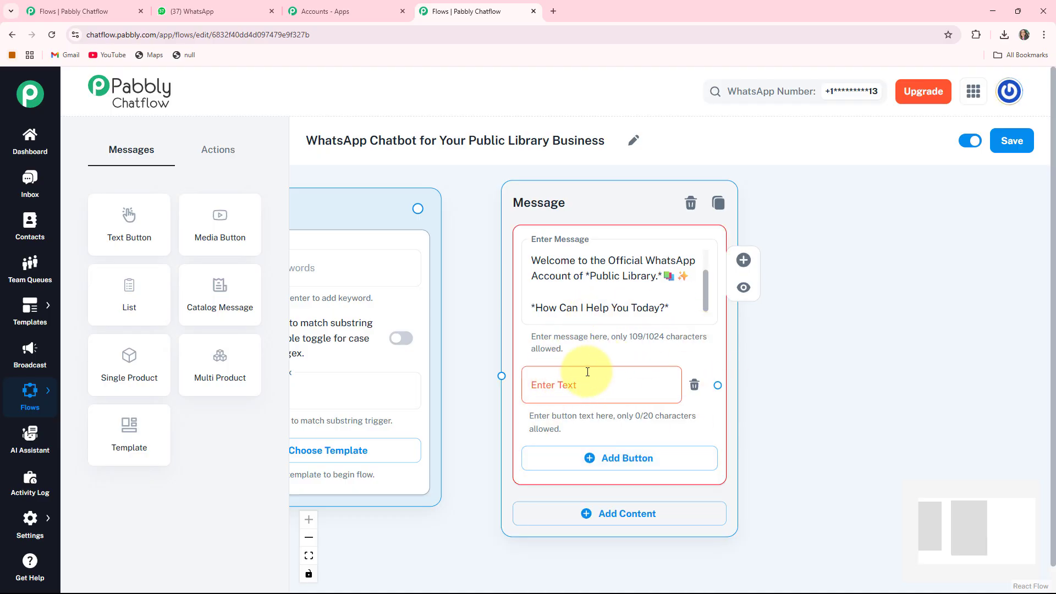
click(551, 385)
text(Search for a Book 🔍)
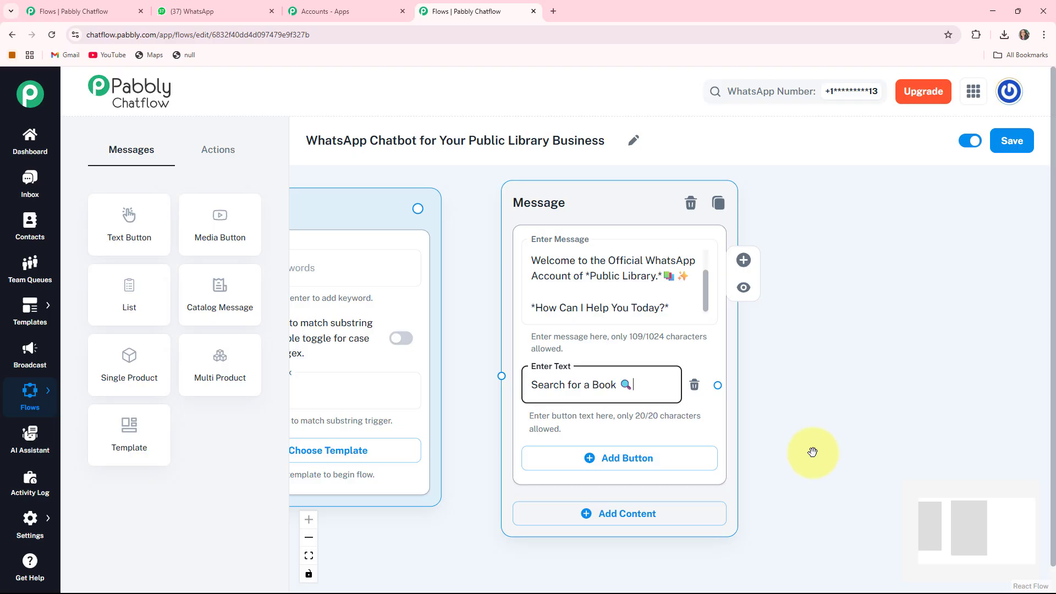
Step: Add a second button with the text "Search Catalog 📦" to the welcome message node
drag(811, 441, 797, 378)
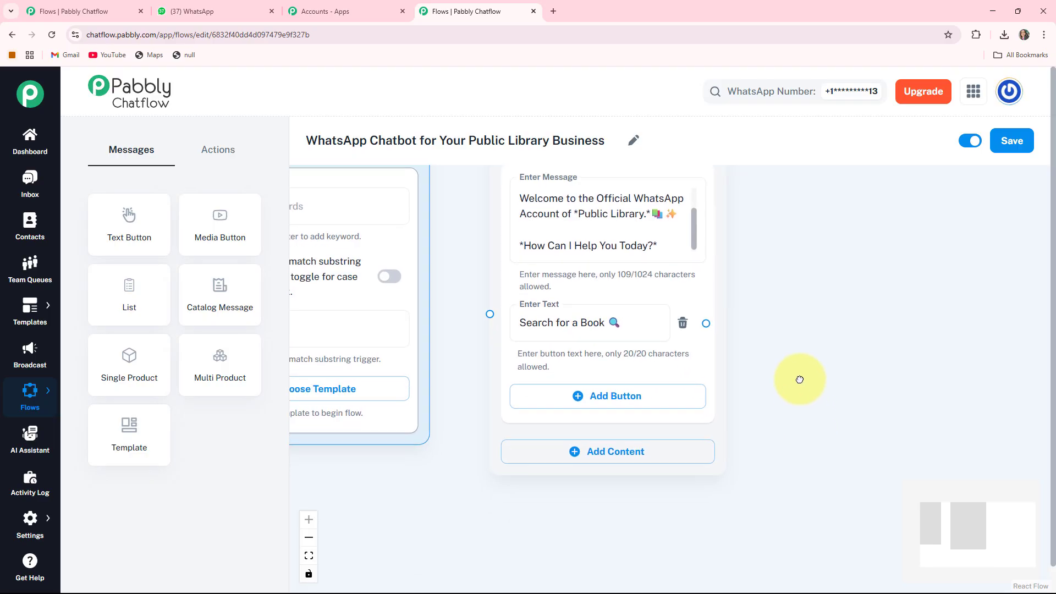
click(597, 395)
click(588, 397)
text(Search Catalog 📦)
drag(761, 441, 758, 378)
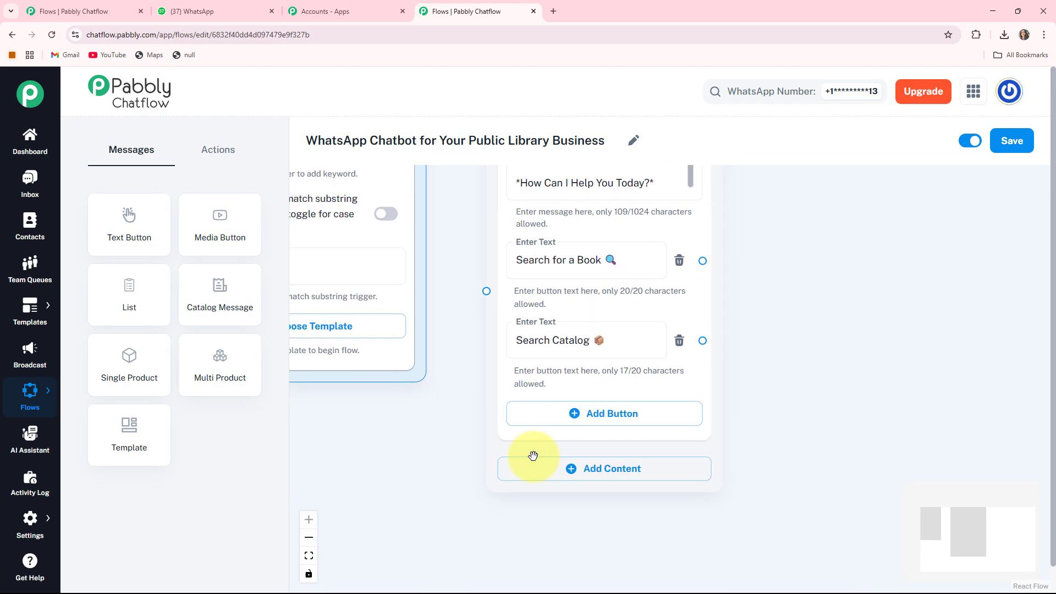
Step: Add a third button with the text "Conact Us 📞" and link Flow Start to the welcome message node
click(600, 416)
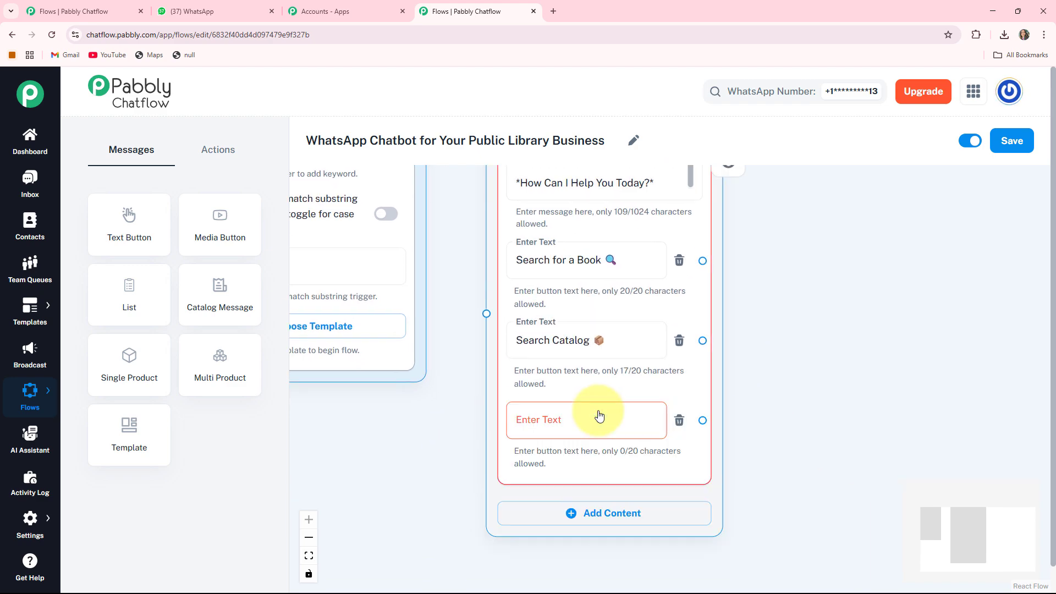
click(600, 416)
text(Conact Us 📞)
scroll(550, 374, down, 3)
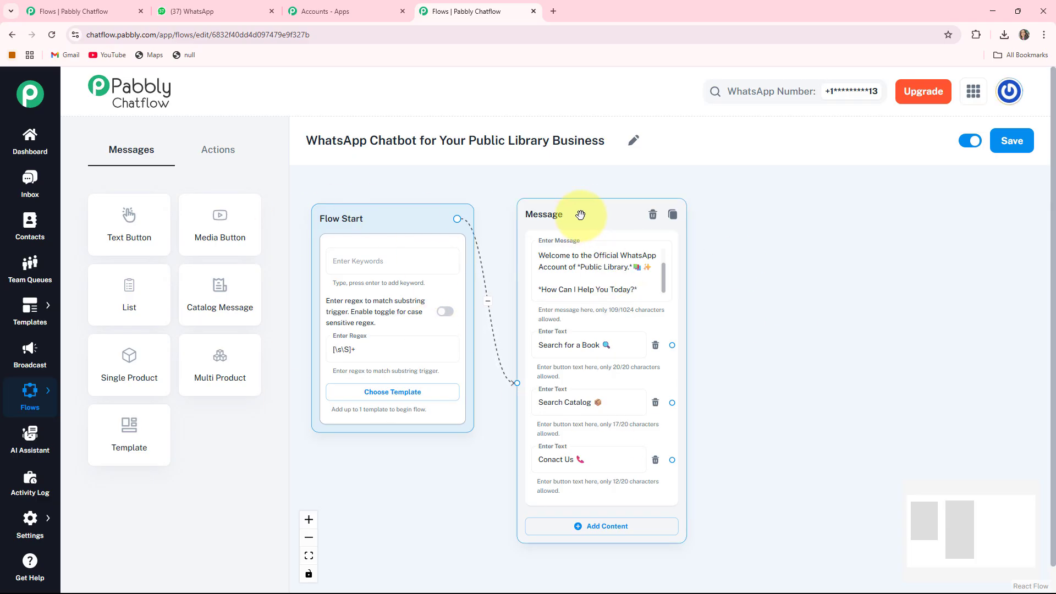
Step: Branch a connected Text + Button message node off the "Search for a Book 🔍" button
drag(792, 302, 758, 289)
scroll(658, 288, up, 3)
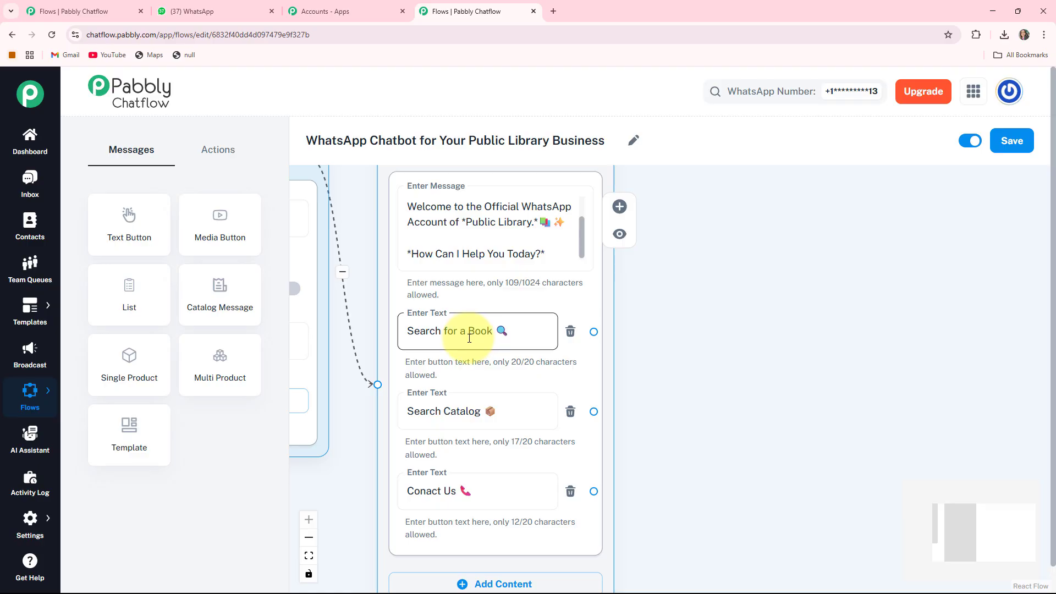
drag(594, 332, 677, 245)
click(729, 249)
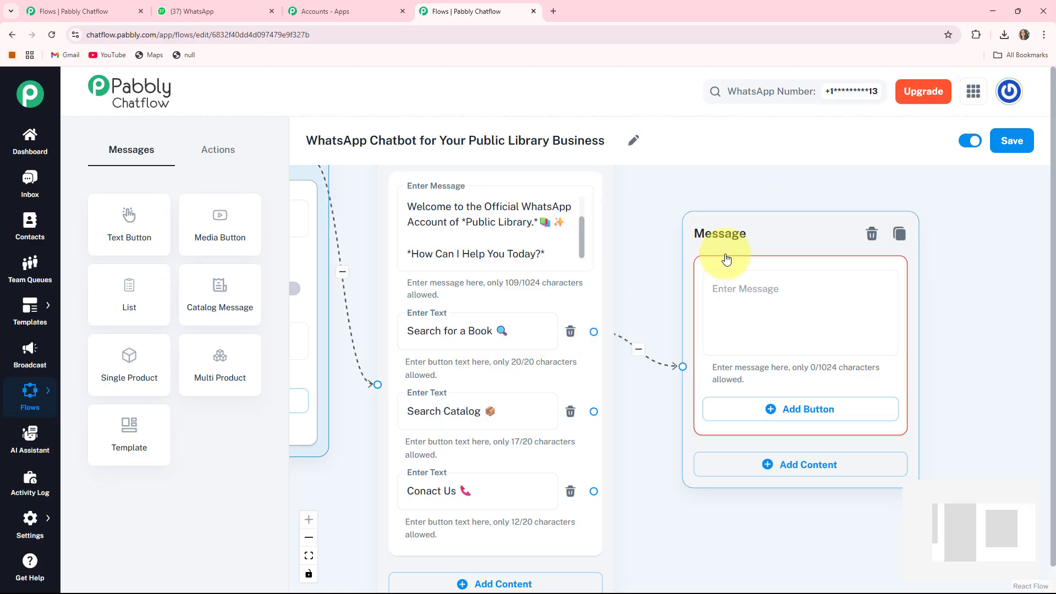
drag(1002, 295, 956, 259)
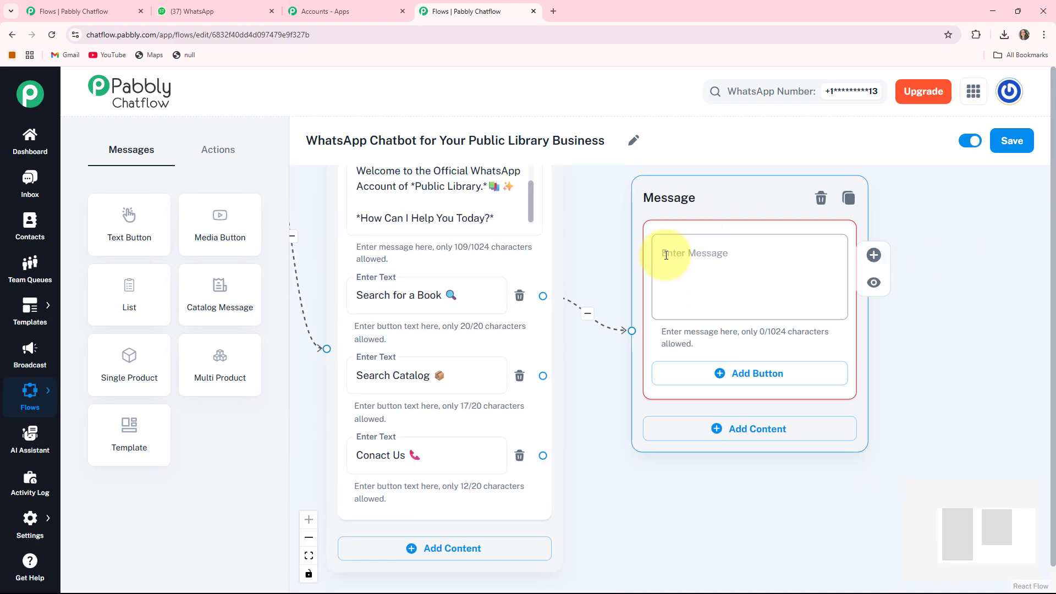
click(702, 265)
key(ctrl+v)
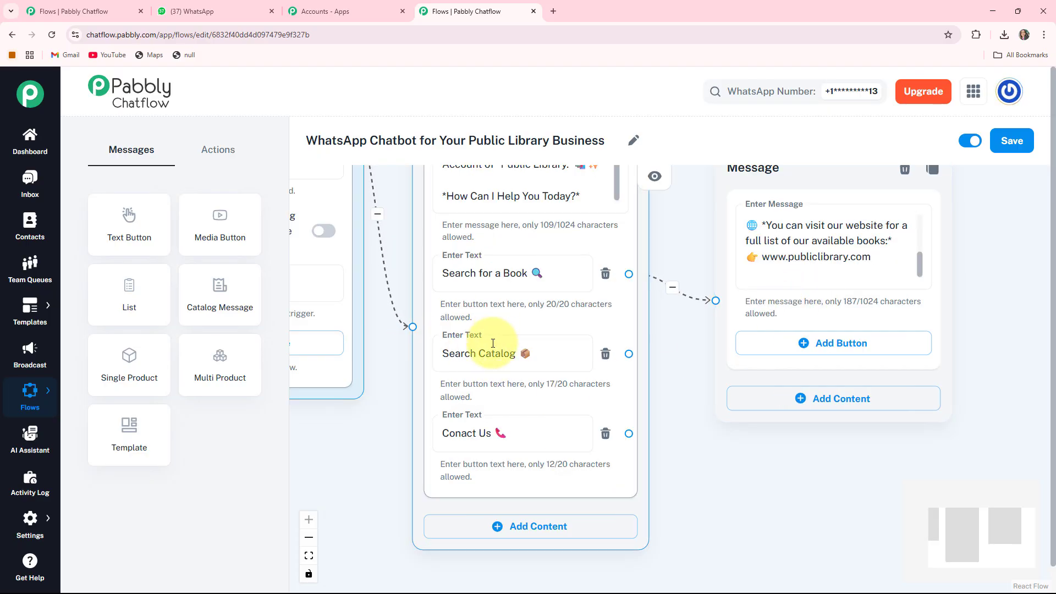
Step: Add a Media Button node to the canvas and place it beneath the website reply node
drag(587, 385, 615, 379)
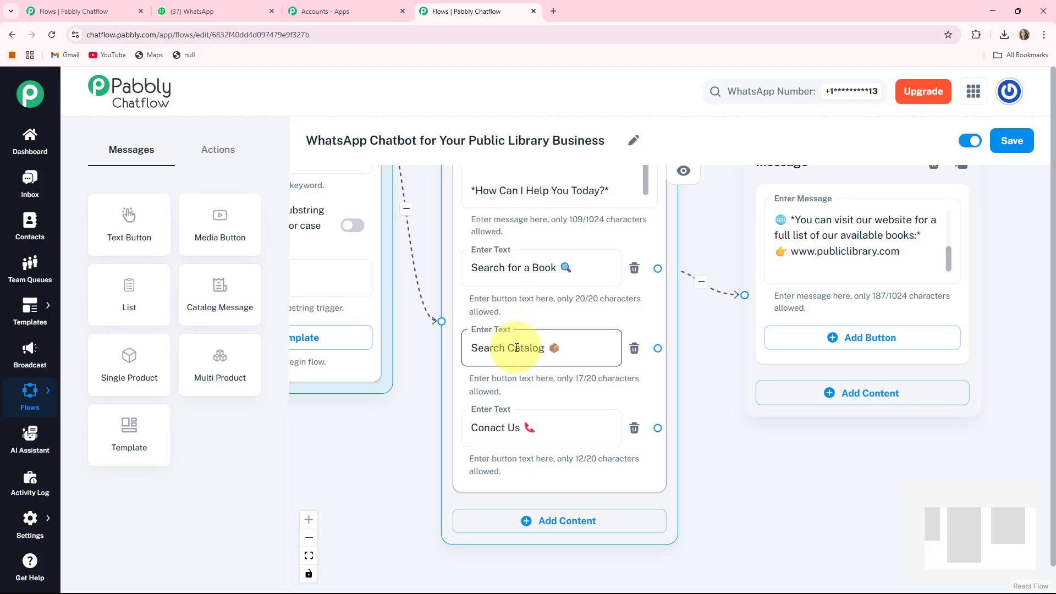
drag(740, 471, 667, 457)
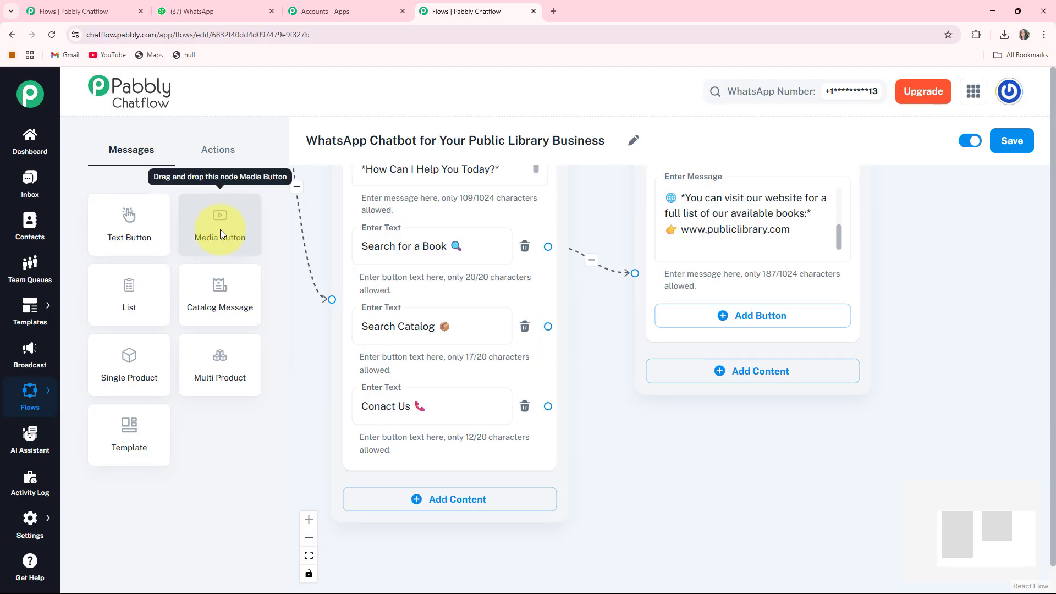
drag(220, 229, 752, 291)
drag(602, 436, 585, 348)
drag(697, 218, 688, 240)
Step: Set the media node's type to Image and upload the Public Library Catalog cover picture
click(701, 300)
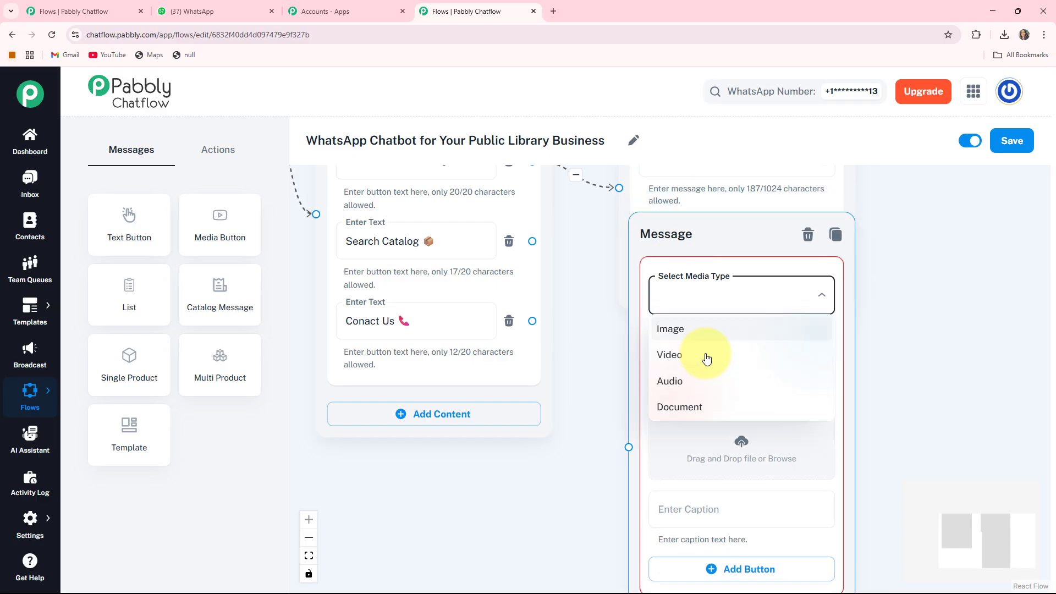
click(687, 330)
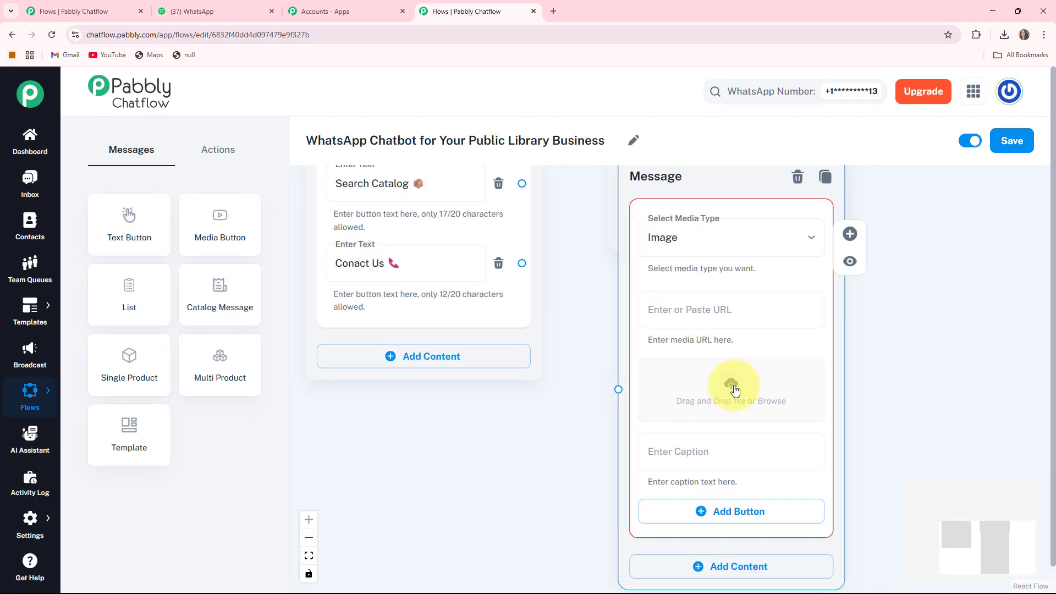
click(735, 390)
double_click(111, 109)
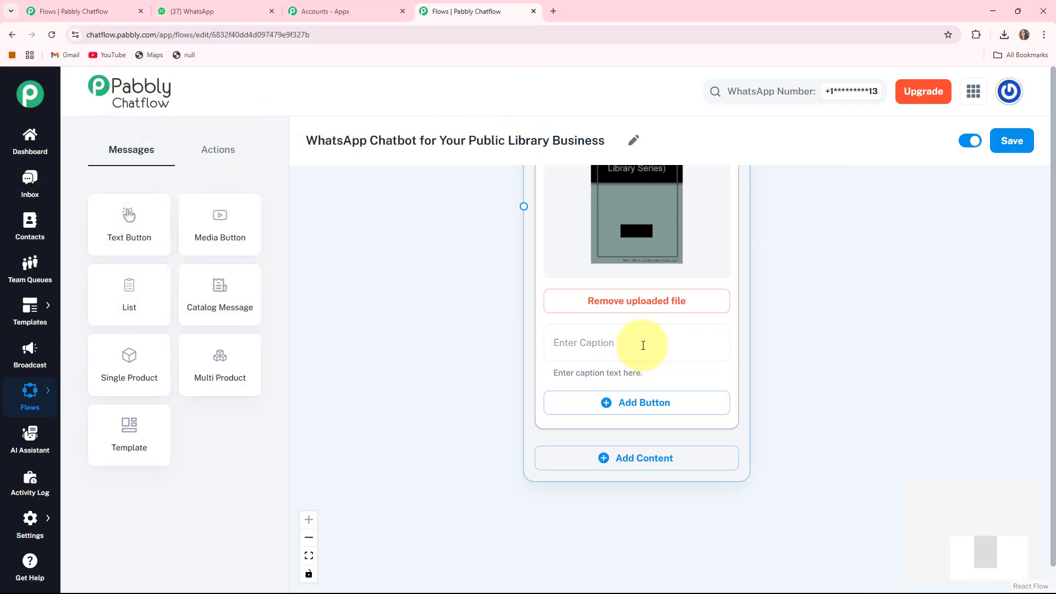
Step: Caption the catalog image "*Our Catalog* 📚" and add a button with the text "More Details 🌐"
click(643, 345)
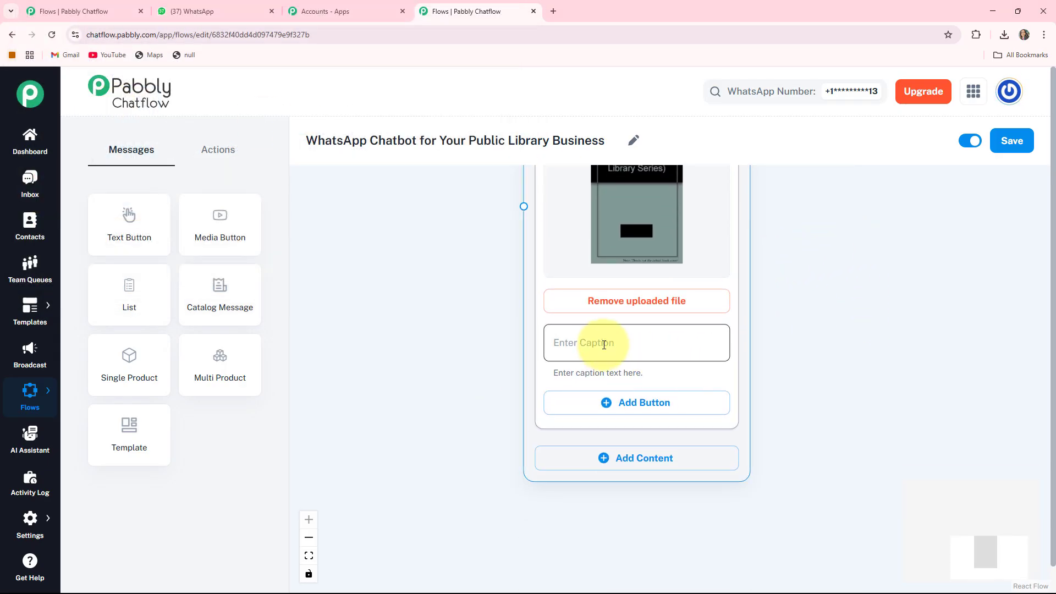
click(604, 345)
text(*Our Catalog* 📚)
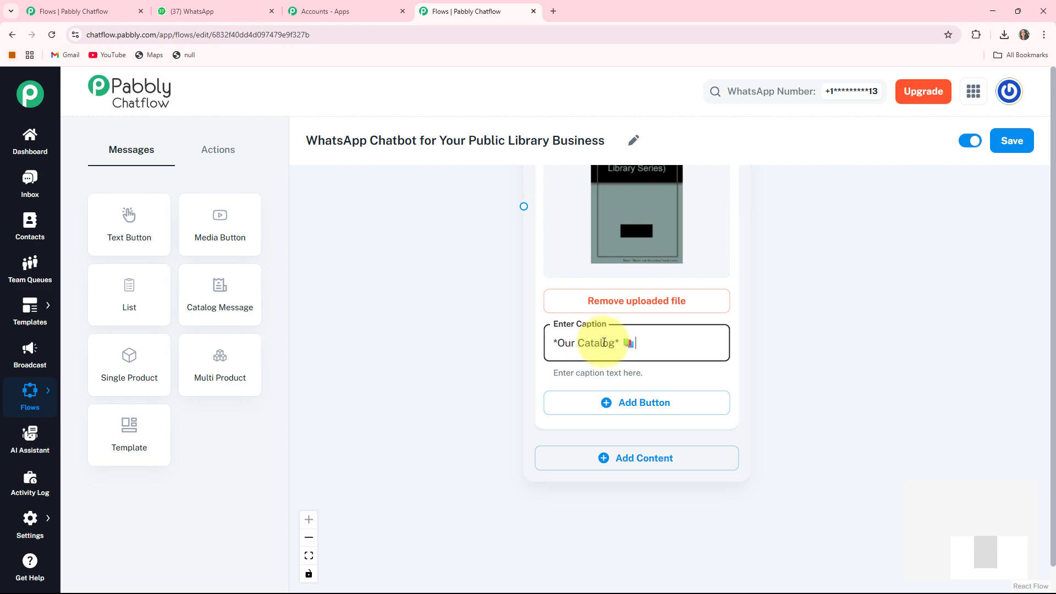
drag(764, 385, 767, 363)
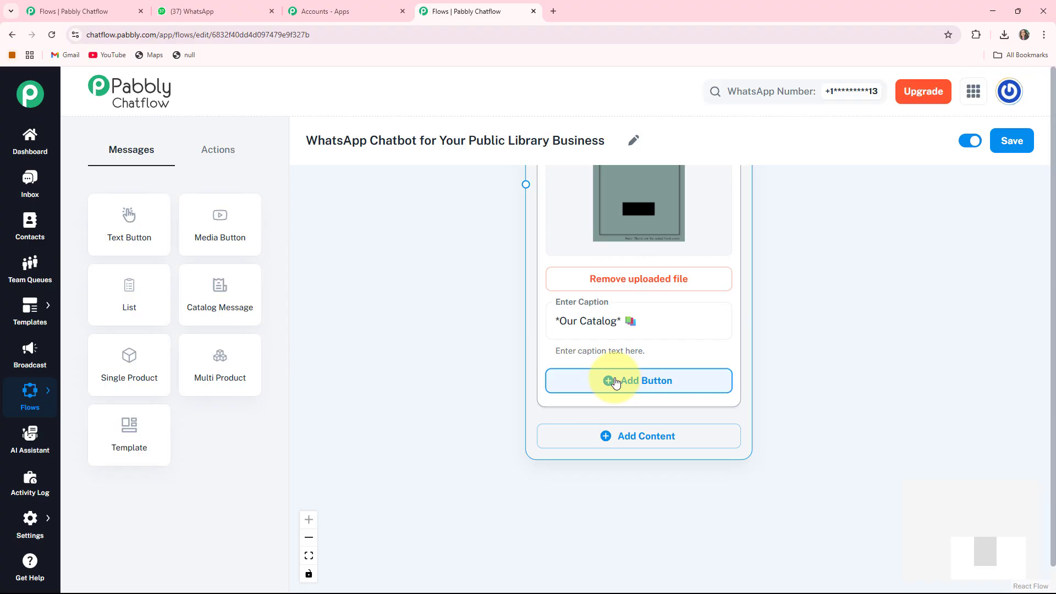
click(615, 381)
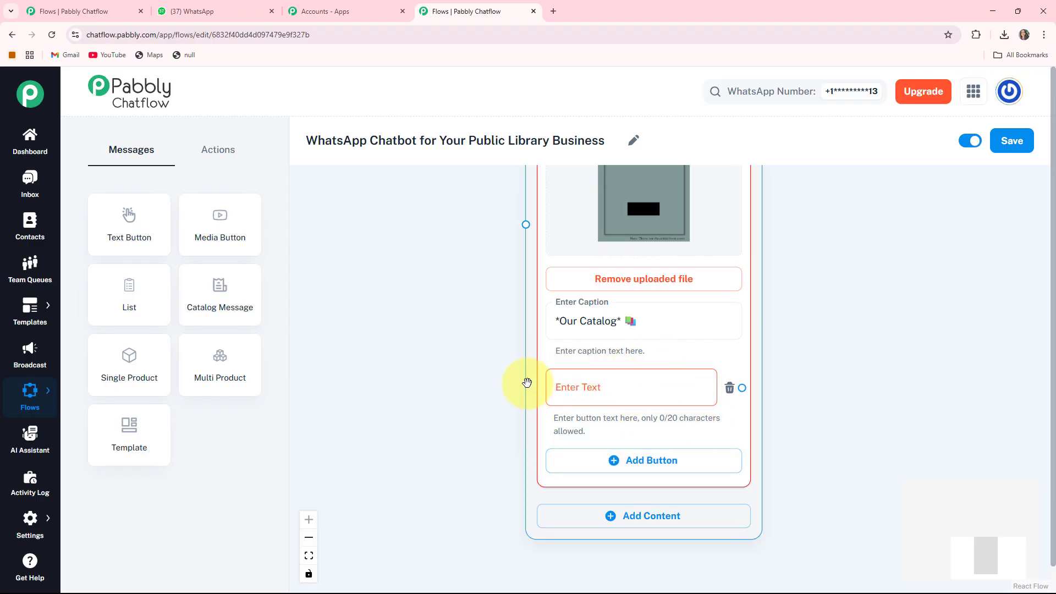
click(566, 388)
text(More Details 🌐)
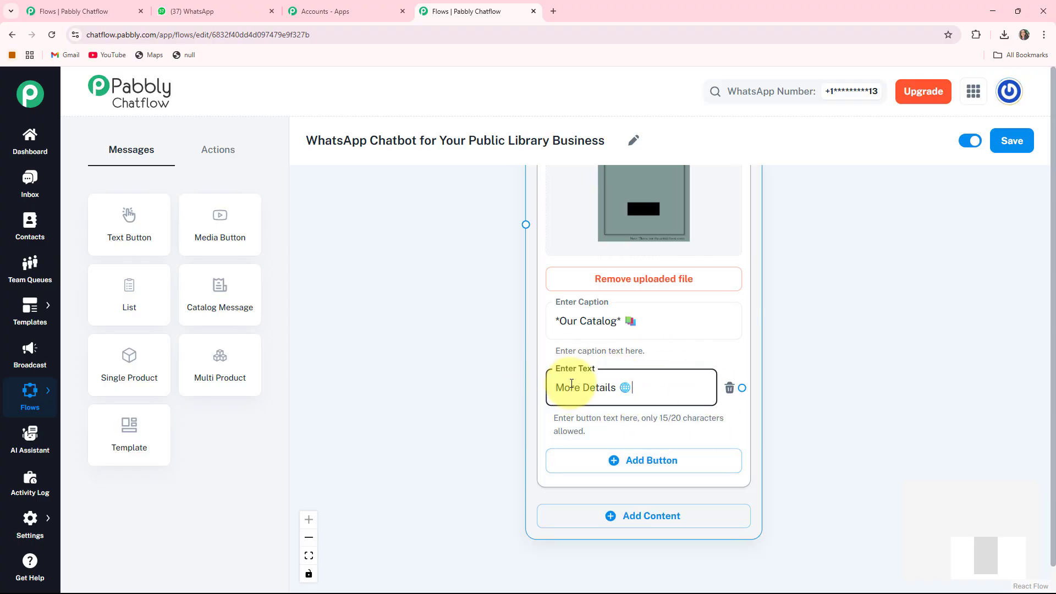
Step: Connect the "Search Catalog 📦" button to the catalog image node and move that node further right, clear of its neighbour
scroll(440, 289, down, 2)
drag(435, 284, 455, 532)
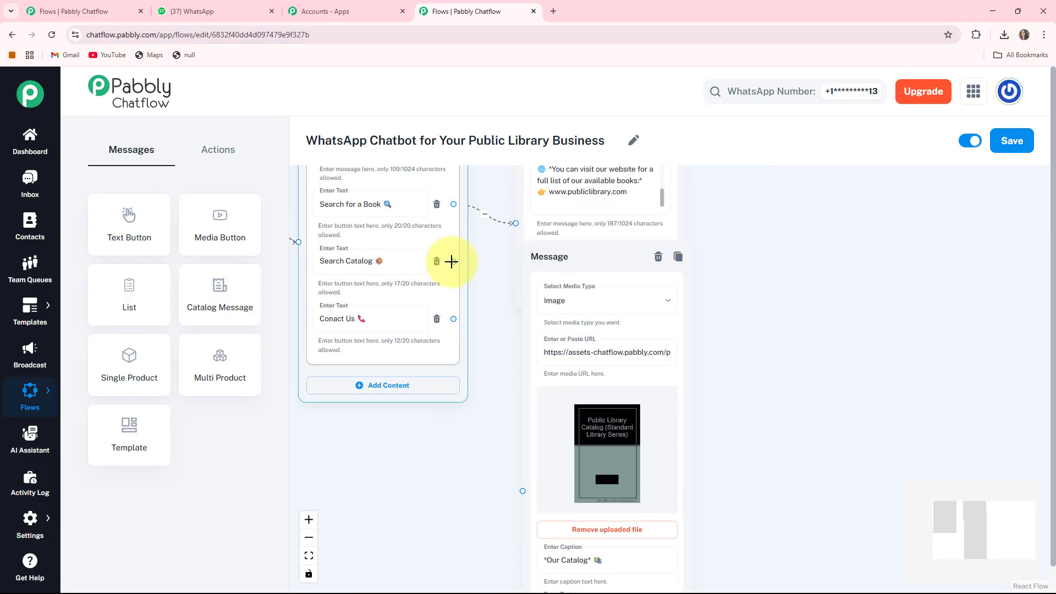
drag(460, 268, 485, 357)
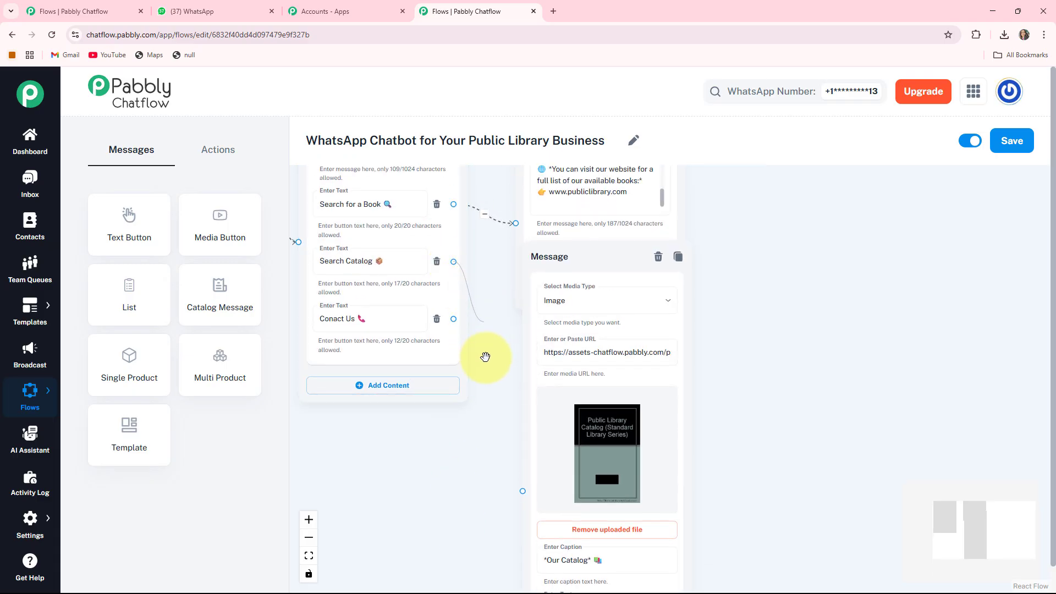
drag(518, 468, 522, 490)
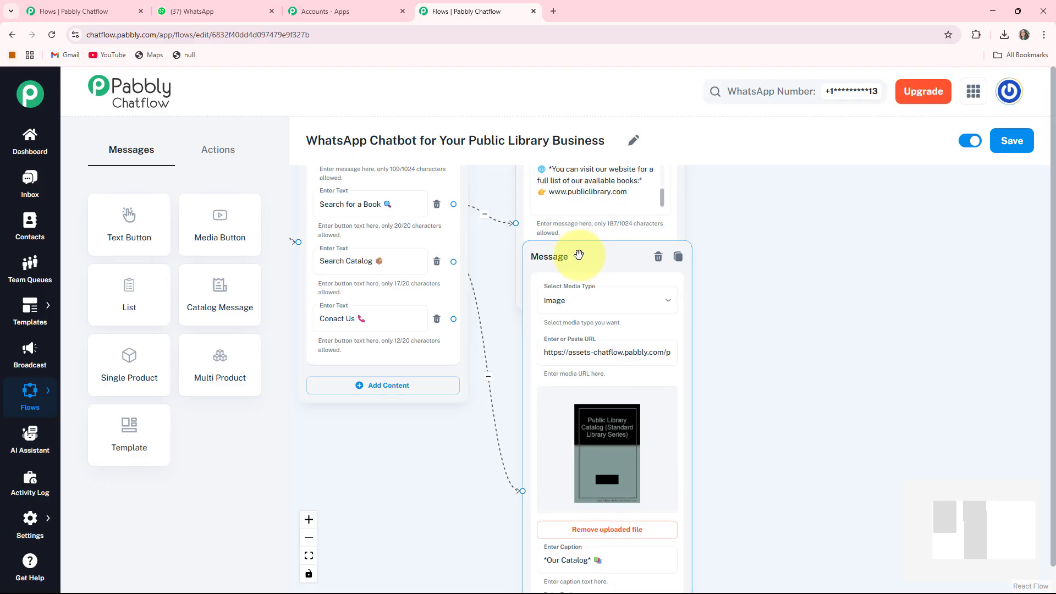
drag(605, 252, 750, 196)
Step: Try to branch a Text + Button message node off the "More Details 🌐" button
drag(526, 414, 210, 325)
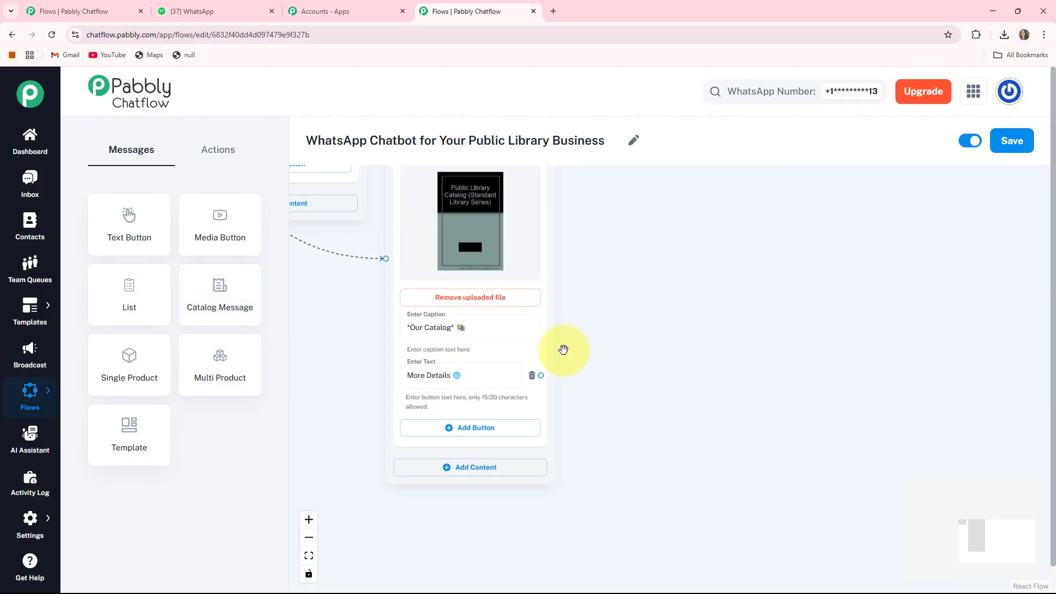
click(485, 379)
drag(602, 376, 571, 291)
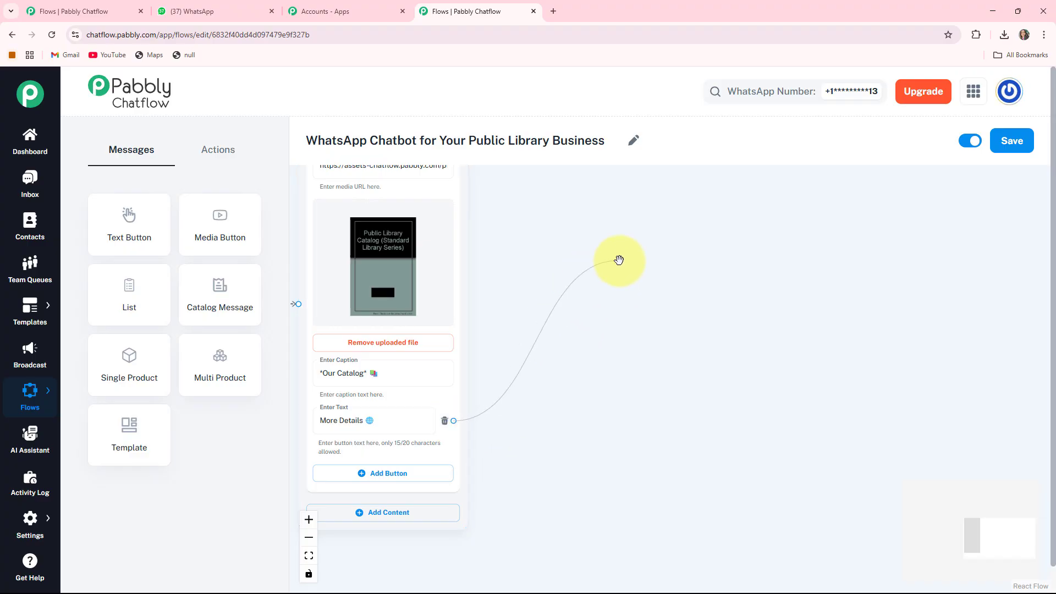
drag(620, 260, 616, 263)
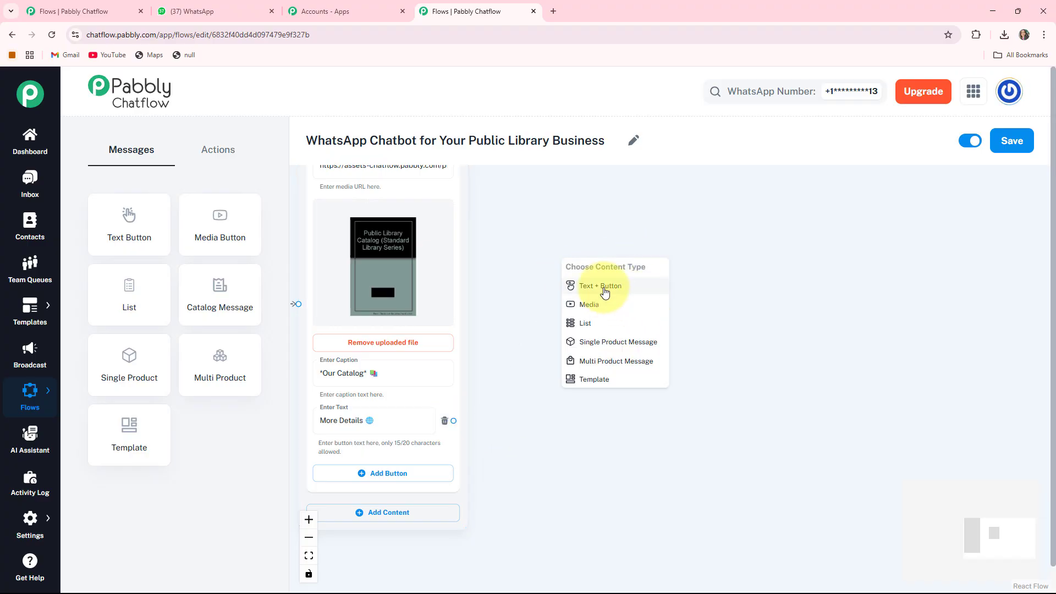
click(606, 292)
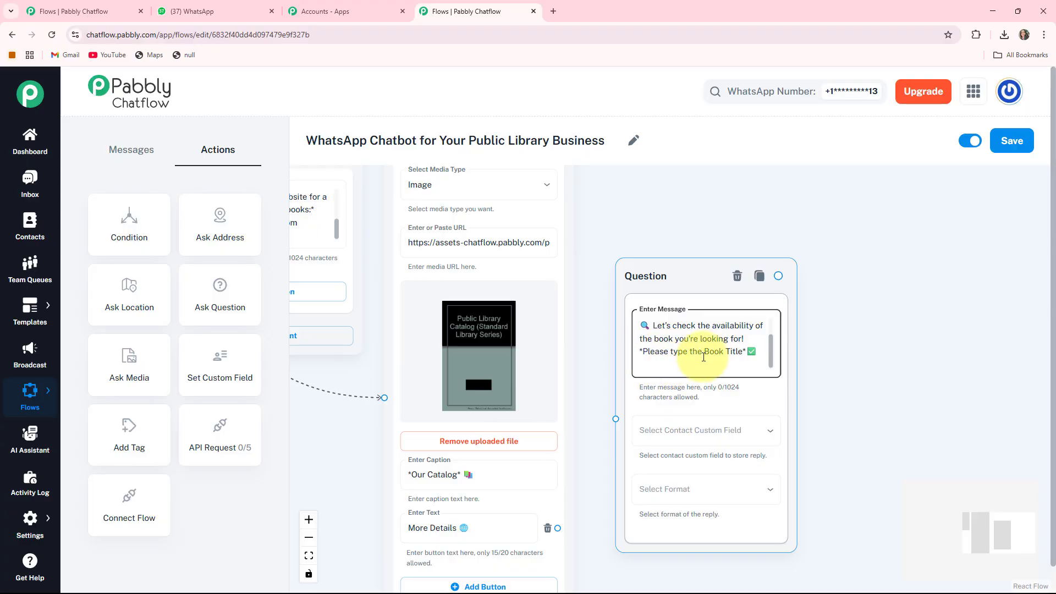
Step: In the Question node asking for the book title, store the reply in the BookTitle custom field and set its format to Text
click(835, 396)
drag(824, 358, 818, 312)
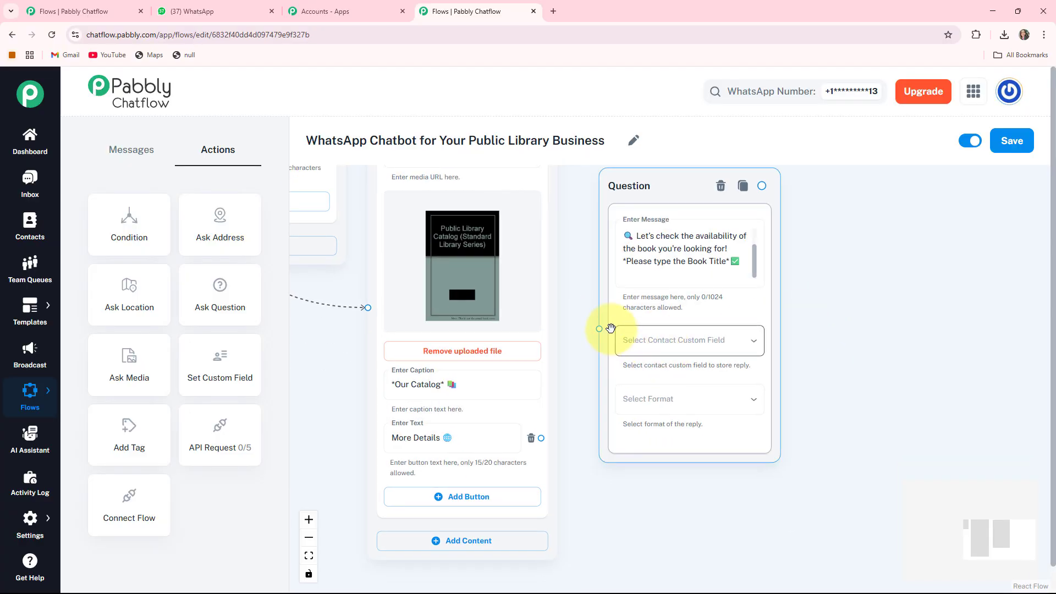
click(688, 336)
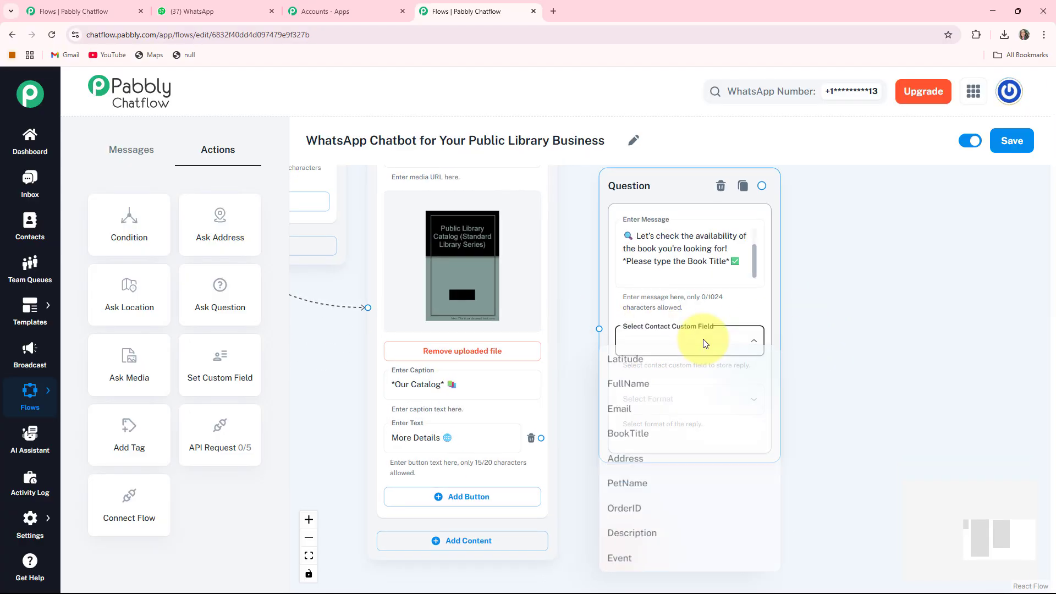
click(626, 438)
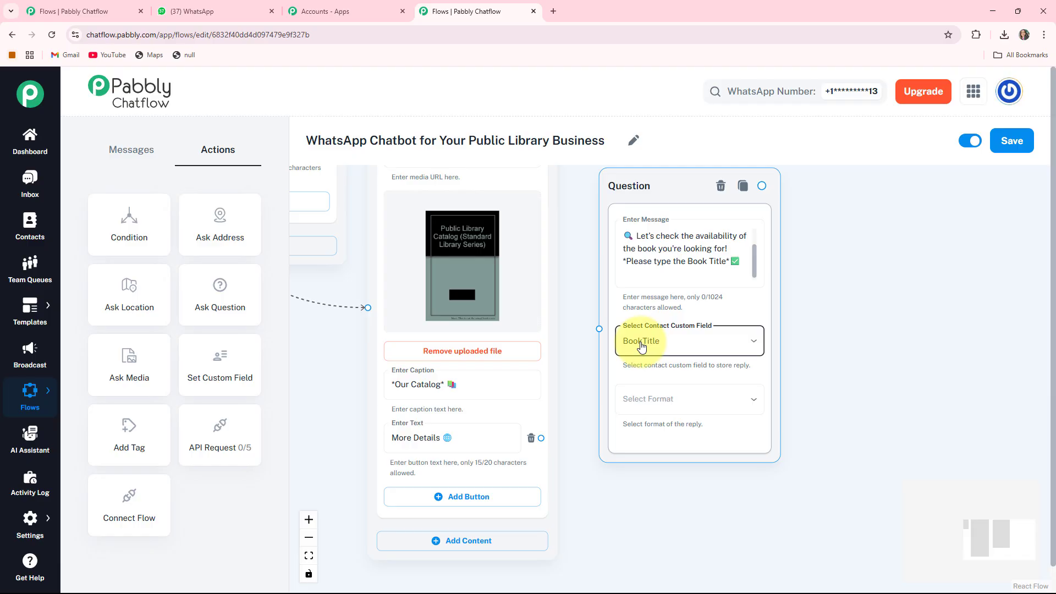
drag(778, 401, 751, 369)
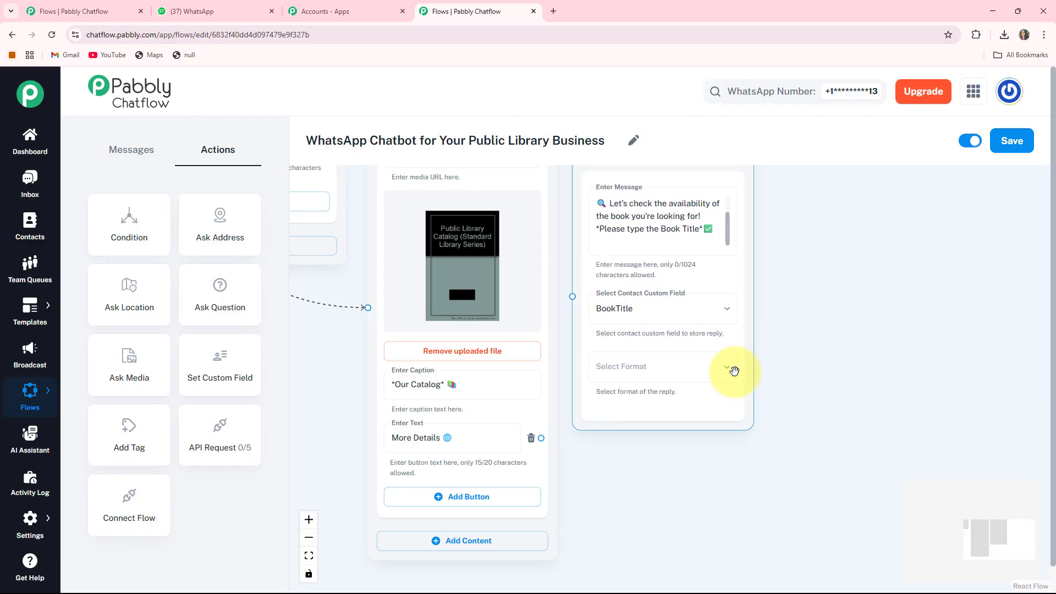
click(644, 373)
click(594, 430)
drag(896, 343, 983, 325)
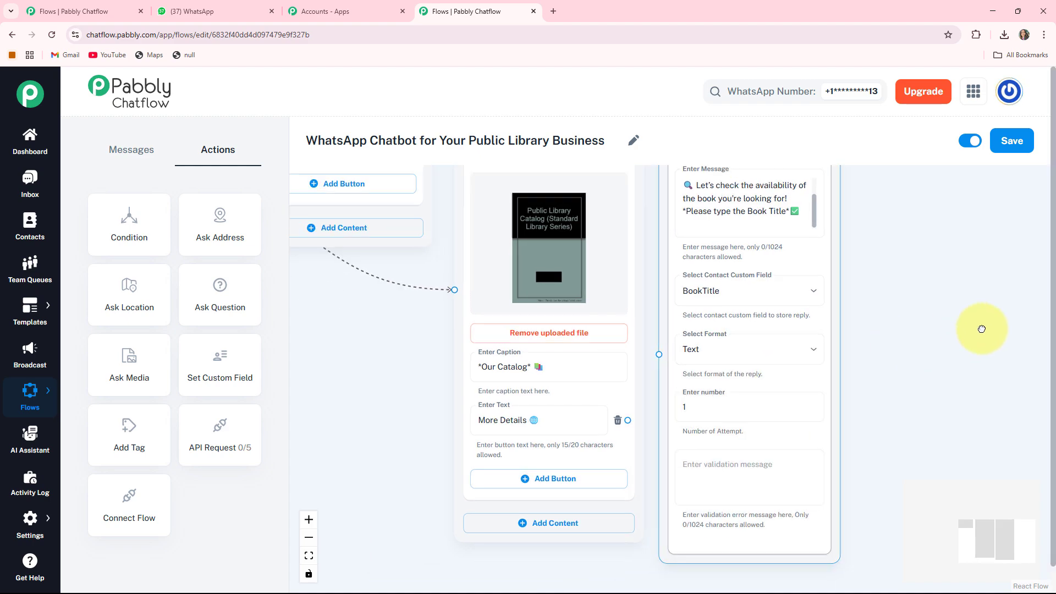
Step: Connect the "More Details 🌐" button to the Question node and position that node beside the catalog image node
drag(875, 401, 796, 416)
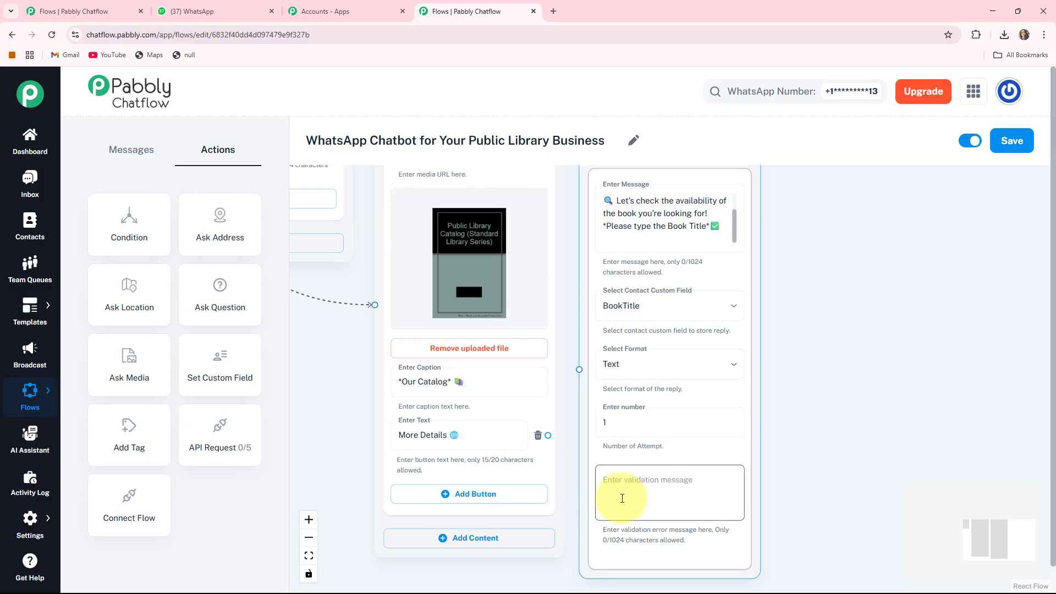
drag(643, 453, 722, 438)
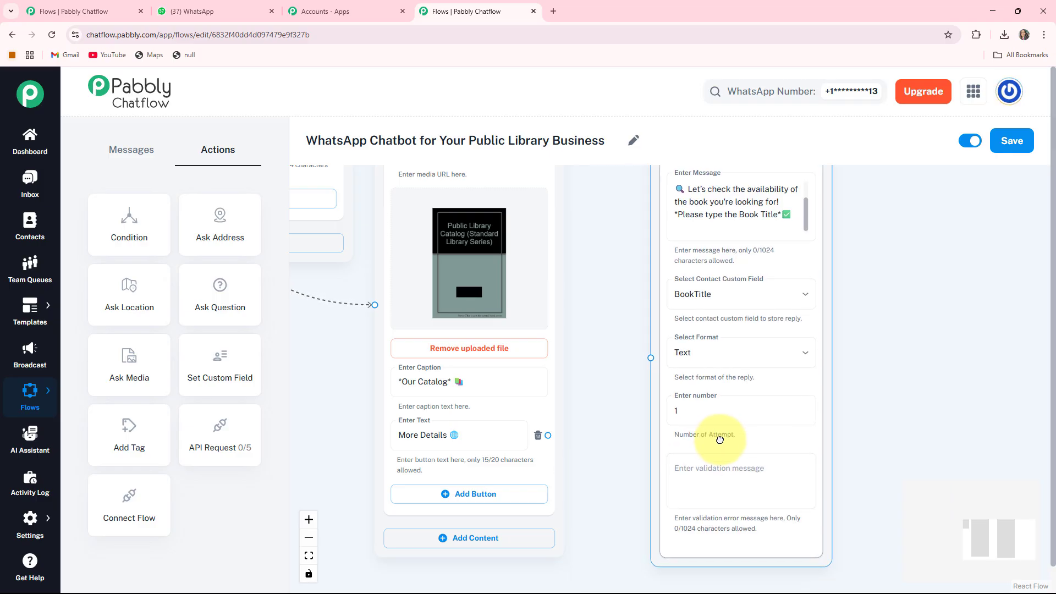
drag(619, 403, 562, 432)
drag(491, 465, 593, 389)
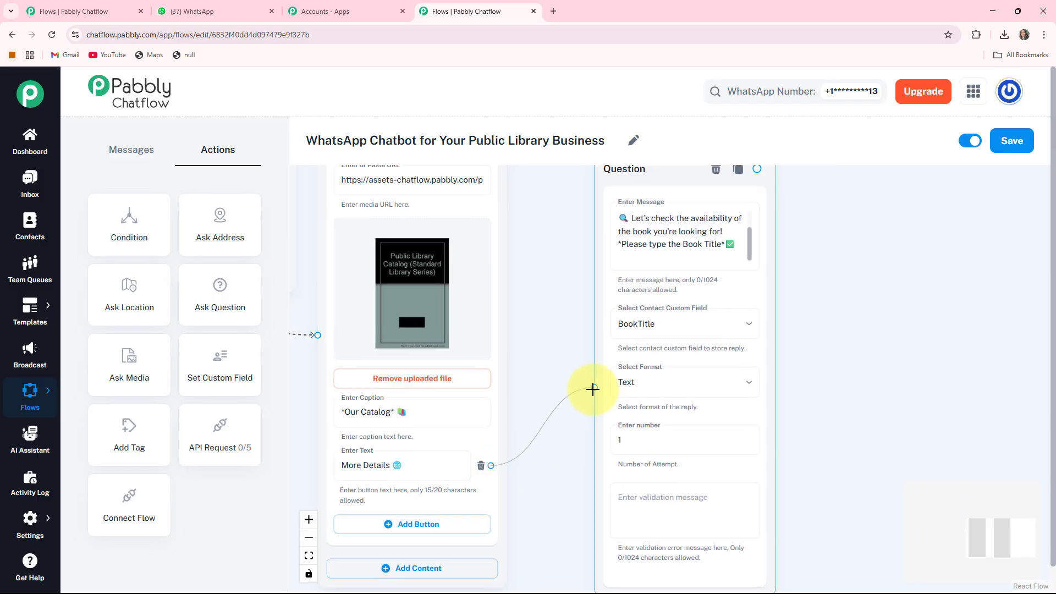
drag(736, 346, 696, 349)
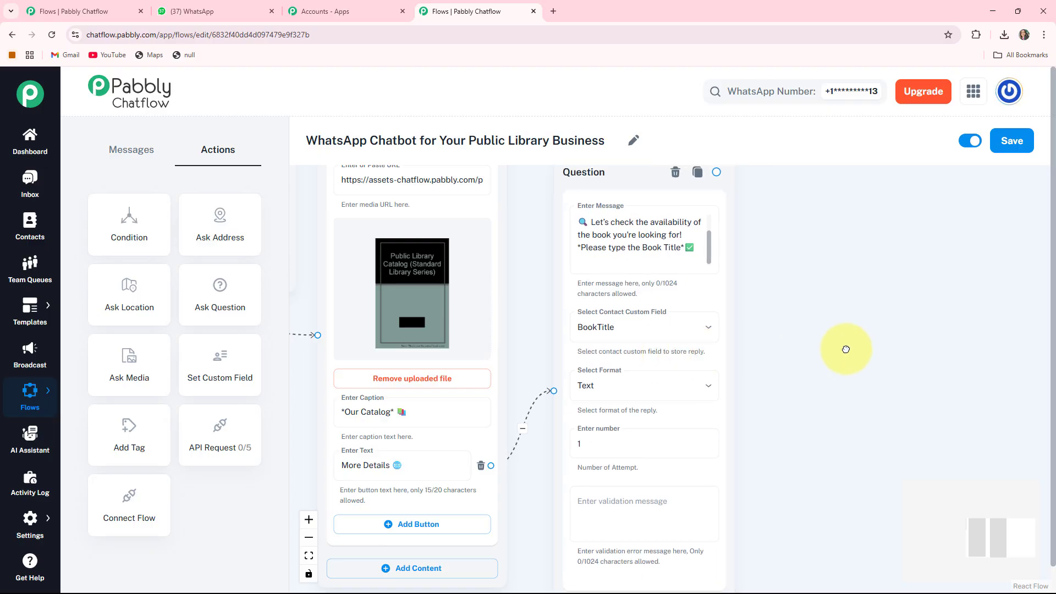
drag(826, 346, 710, 334)
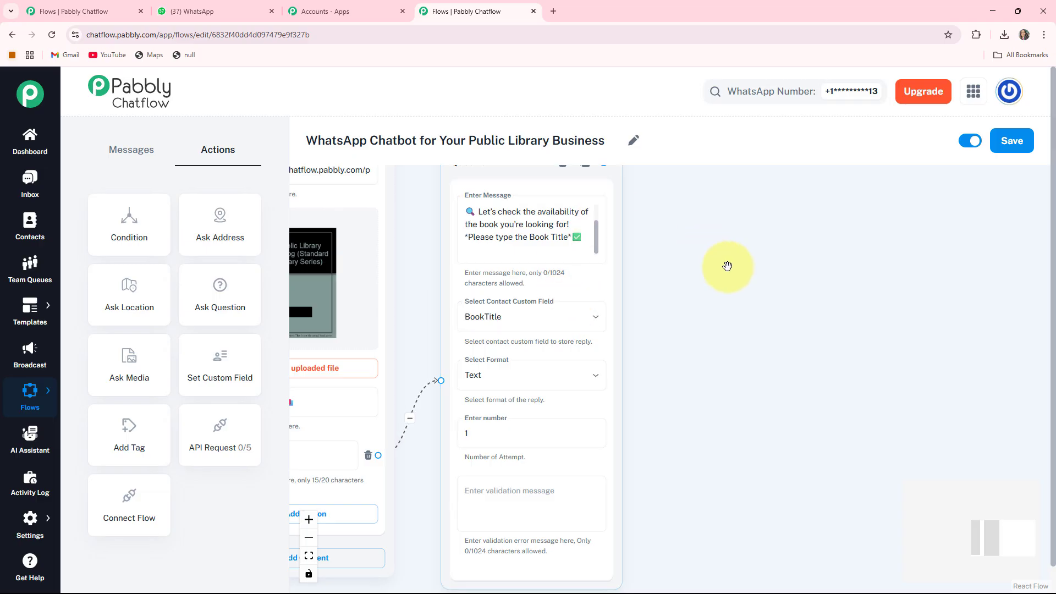
Step: Add a Text Button message node to the canvas beside the book-title Question node
drag(730, 277, 669, 288)
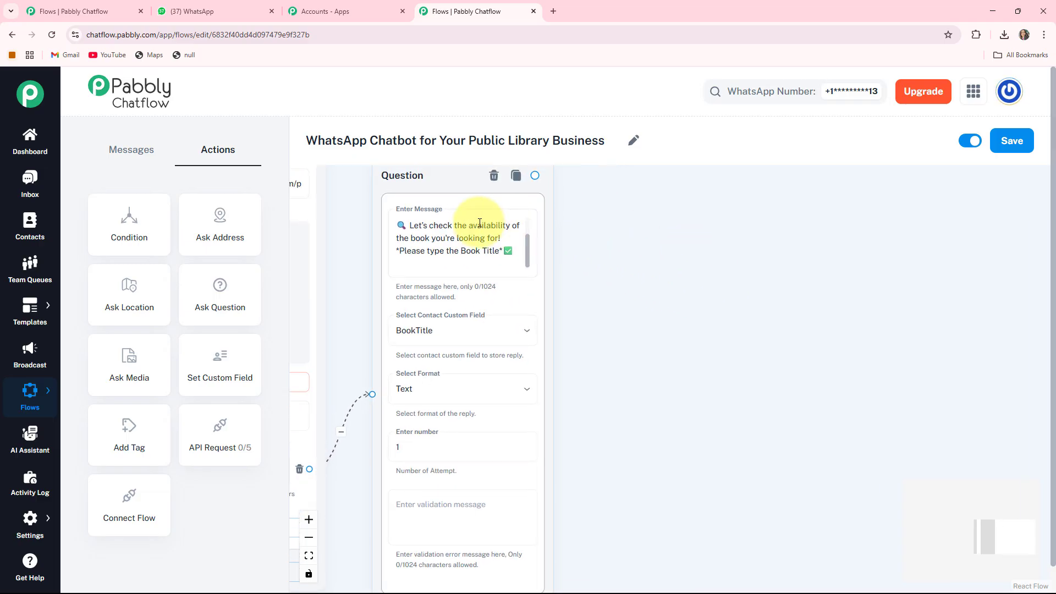
click(131, 148)
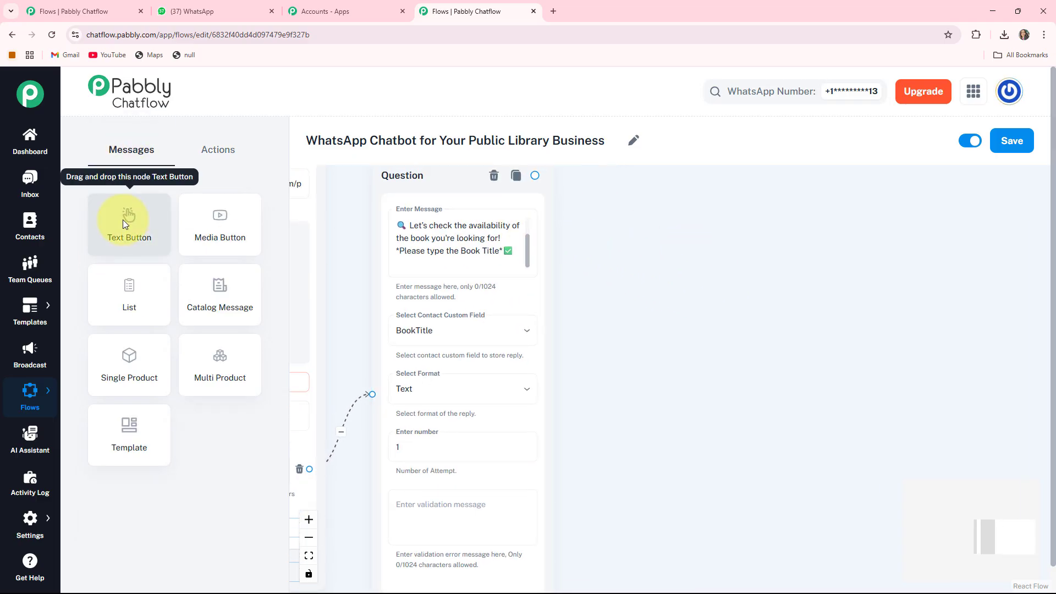
scroll(896, 319, down, 1)
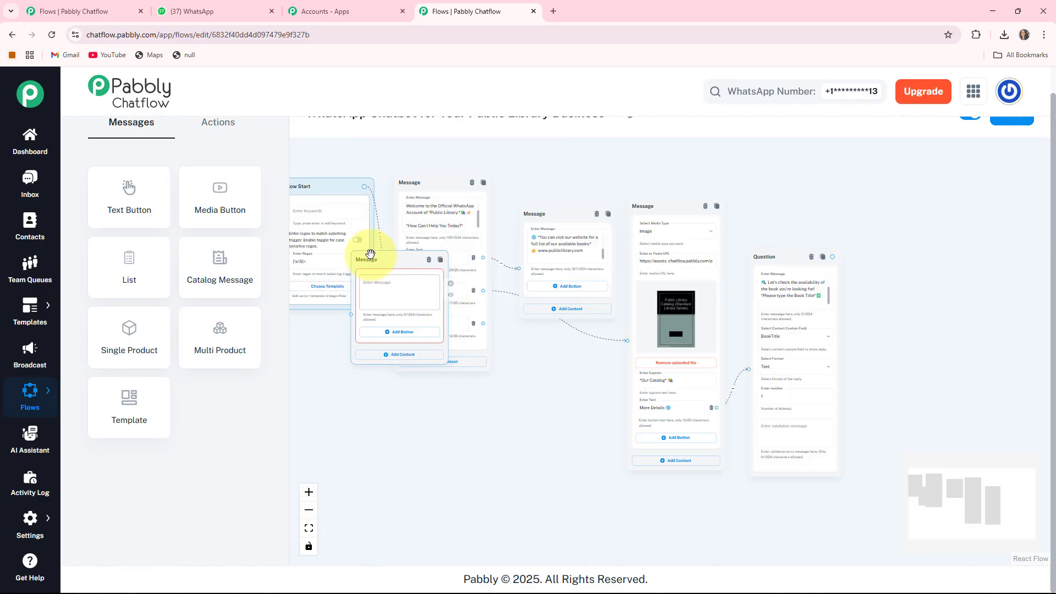
drag(371, 254, 884, 272)
drag(891, 417, 610, 427)
scroll(626, 401, up, 5)
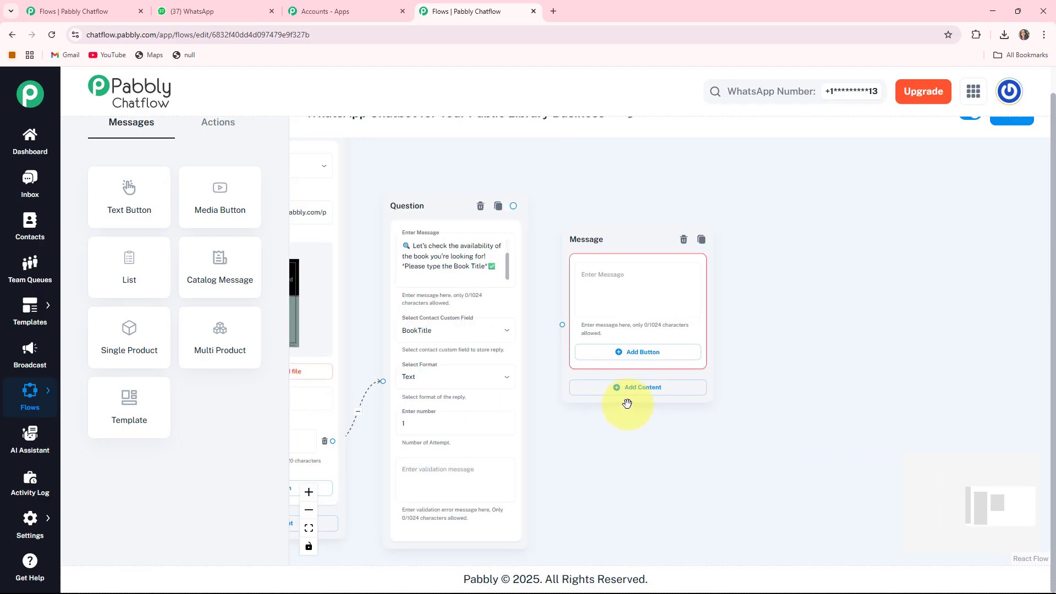
drag(891, 345, 926, 393)
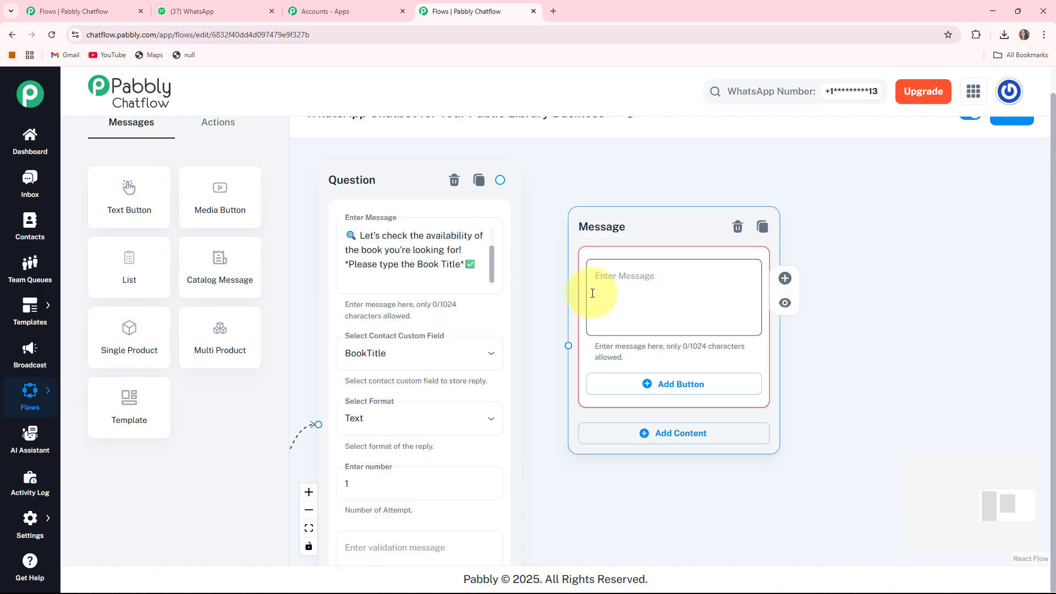
Step: Fill the new message with the "✅ *$BookTitle Found and Available!*" text and website invitation, and connect the Question node to it
click(592, 293)
key(ctrl+v)
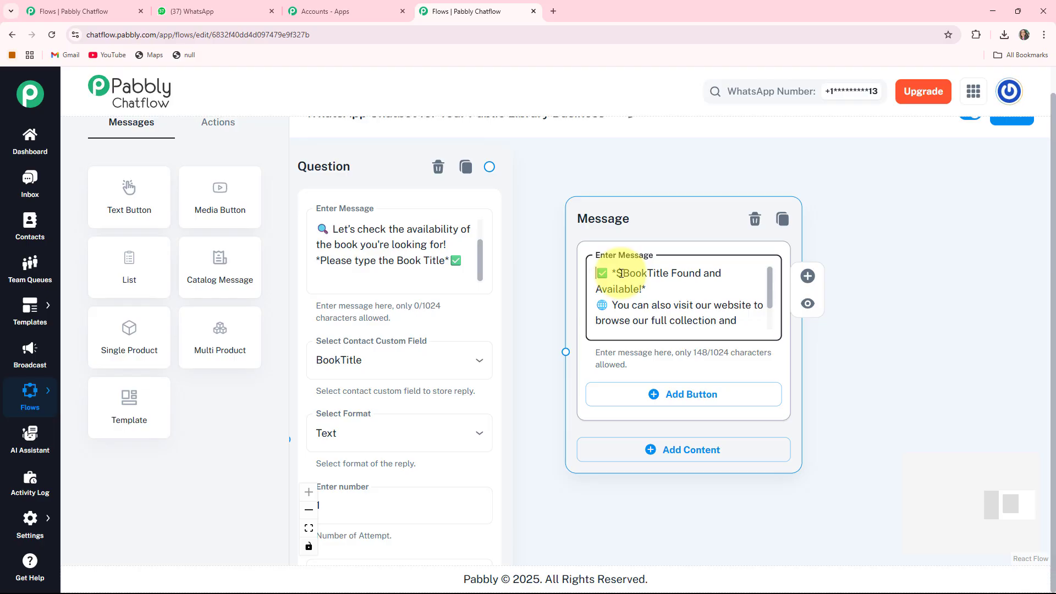
click(530, 263)
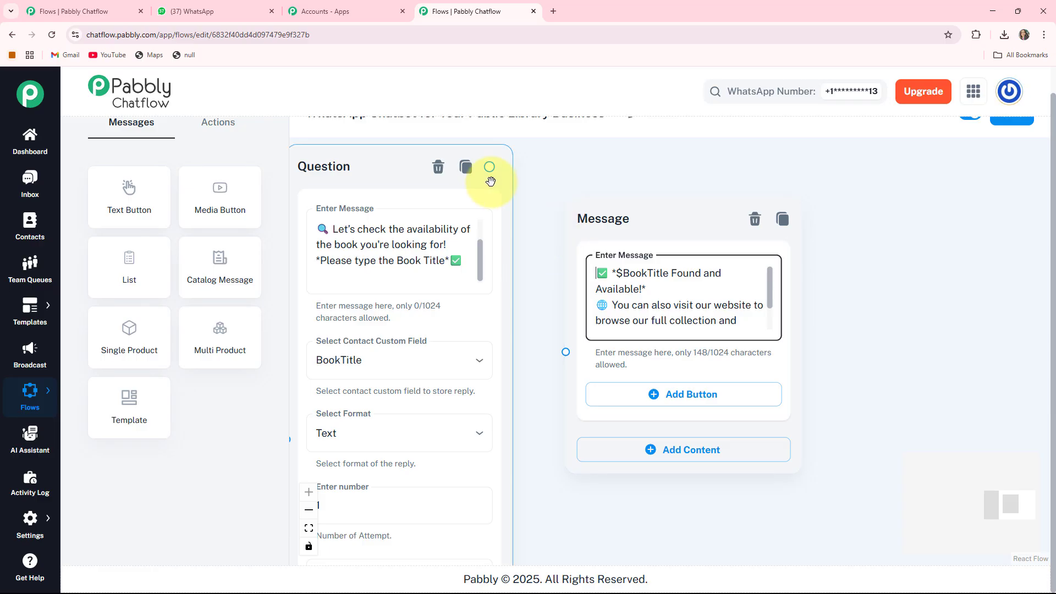
drag(489, 167, 608, 350)
click(709, 333)
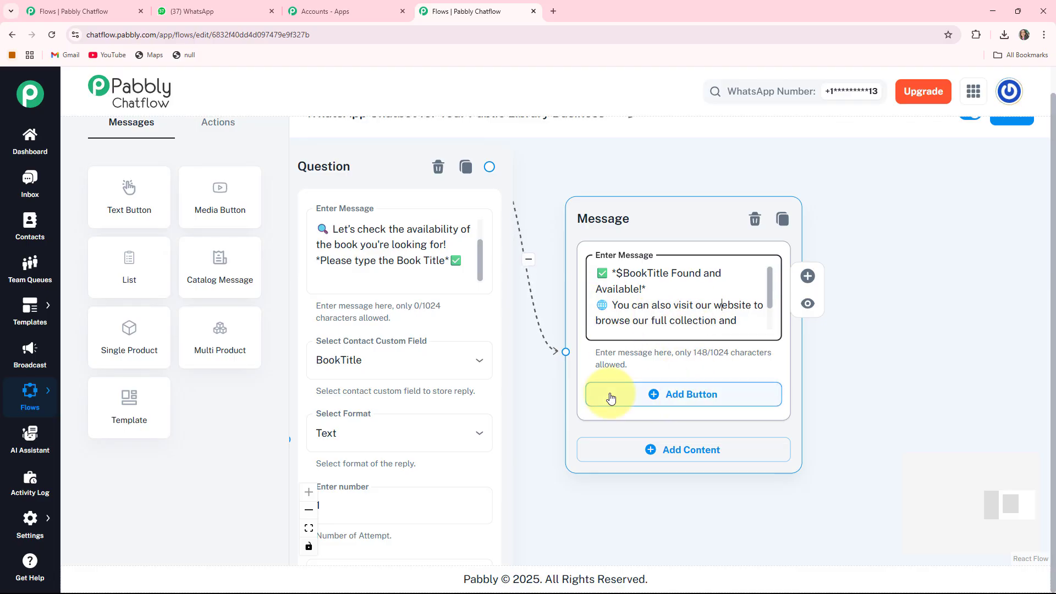
Step: Add a button labelled "Book Now" to the book-availability message
click(662, 395)
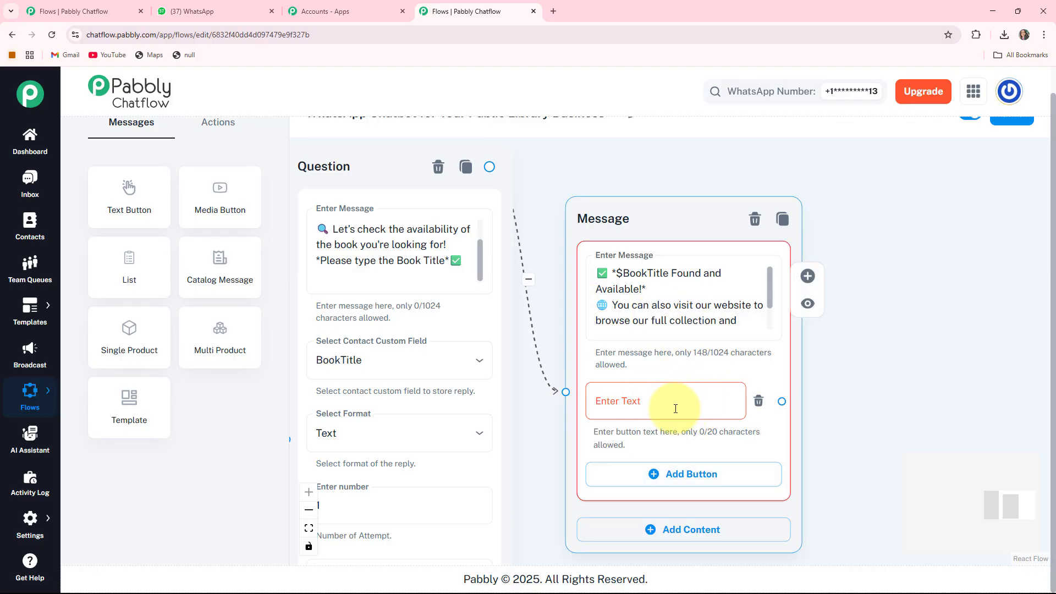
click(631, 398)
text(Book Now)
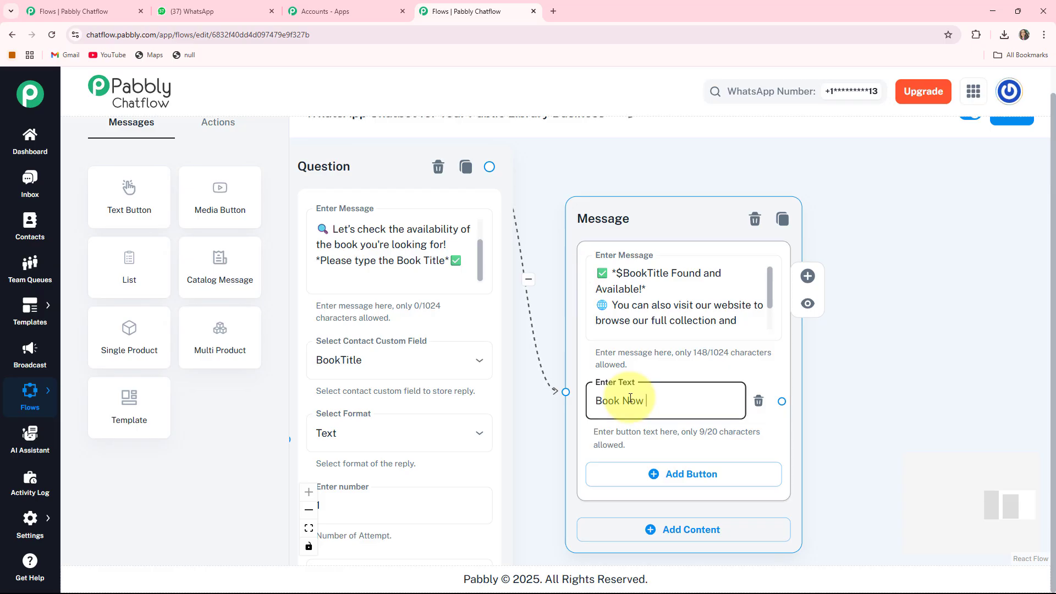
Step: Branch a Text + Button message node off the "Book Now" button and position it beside the availability message
drag(815, 394, 718, 391)
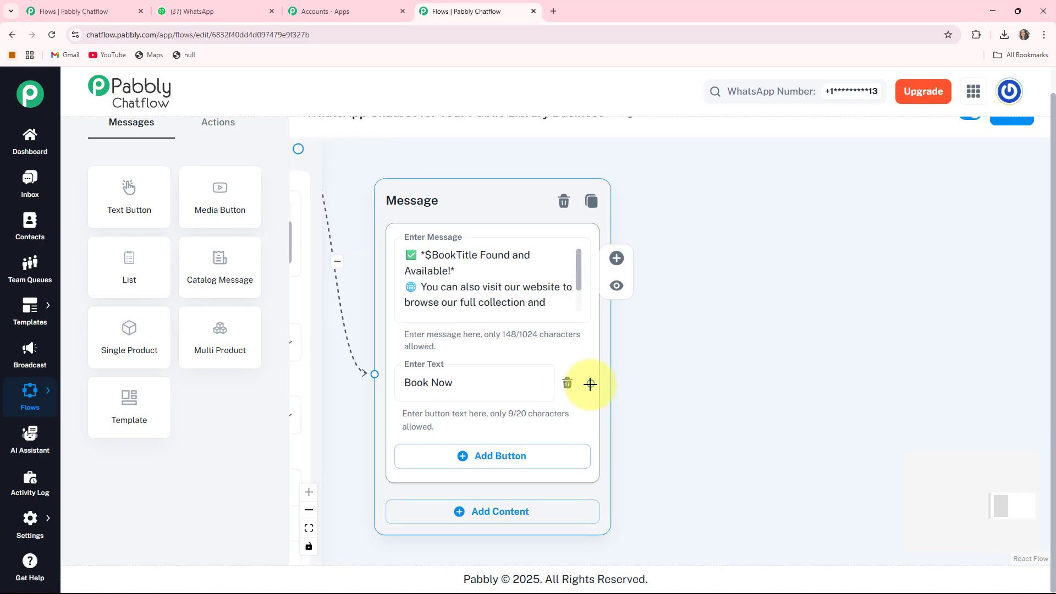
drag(592, 384, 727, 265)
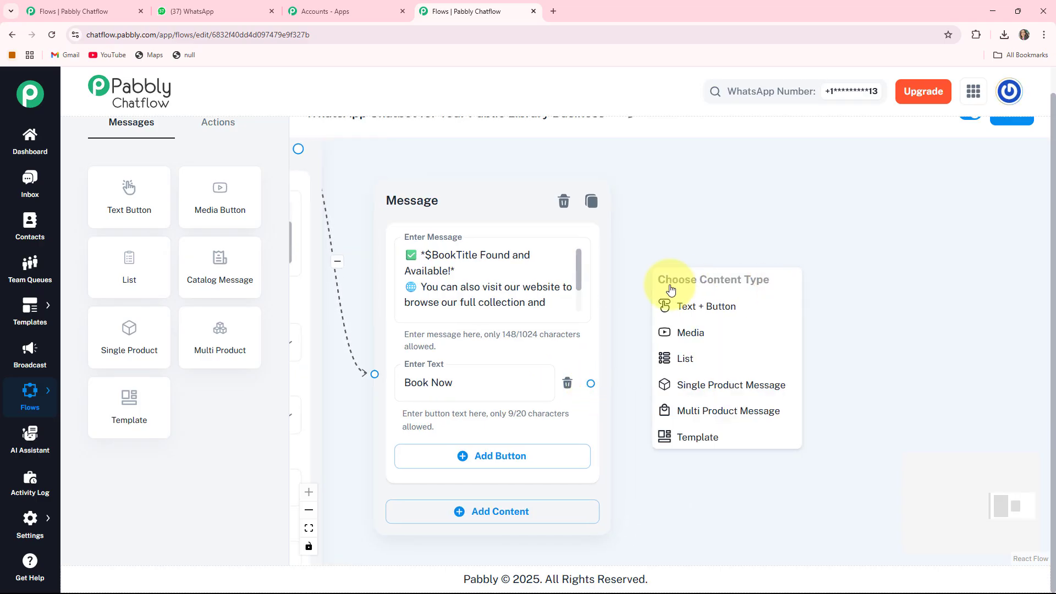
click(741, 312)
drag(735, 292, 756, 245)
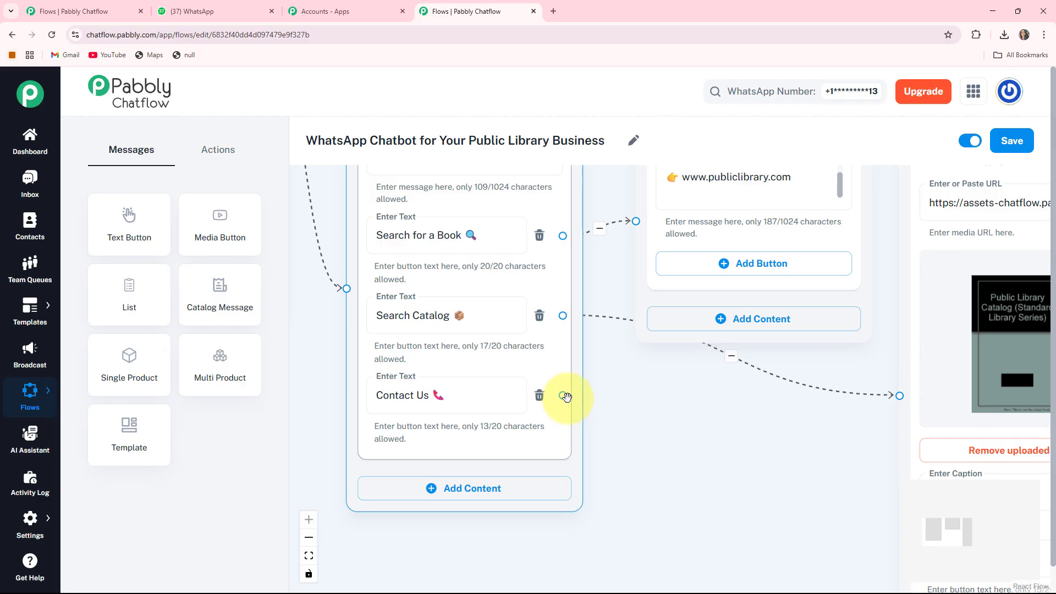
Step: Branch a Text + Button message node off the "Contact Us 📞" button, position it, and paste in the library's contact message
drag(562, 397, 707, 465)
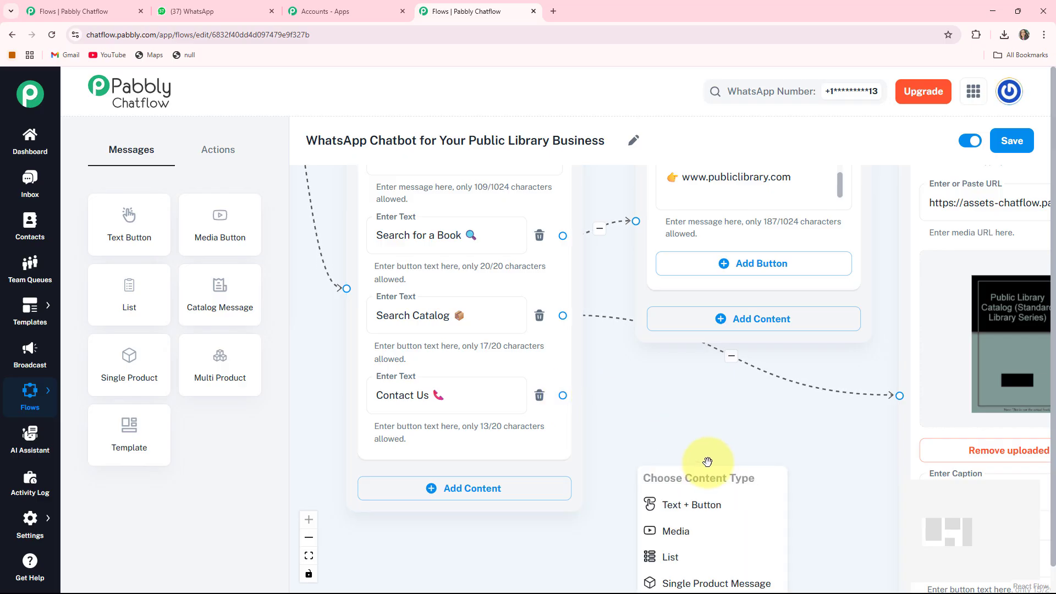
click(685, 505)
drag(549, 549, 410, 349)
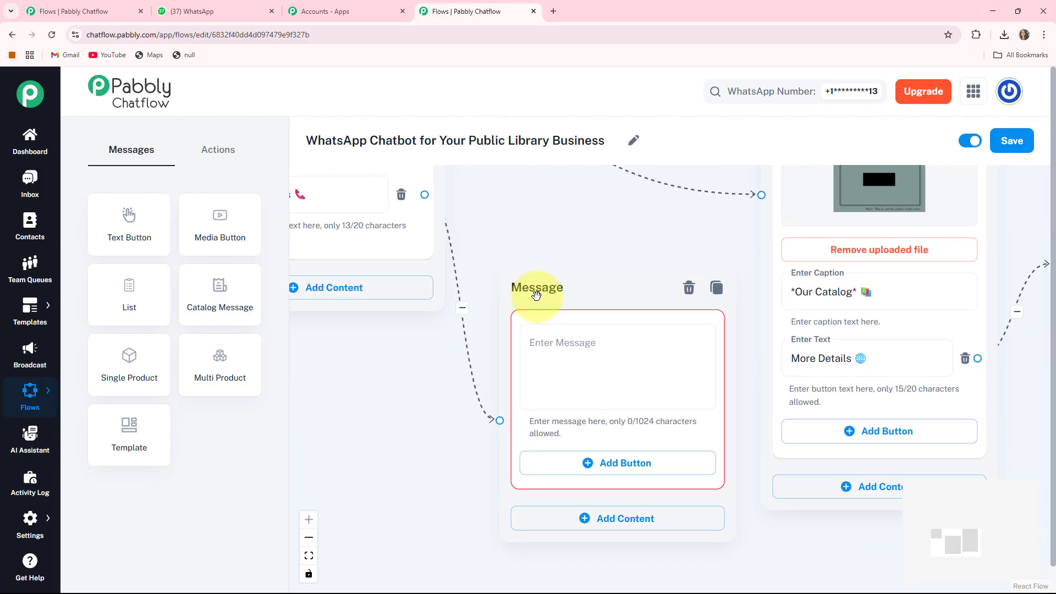
drag(584, 295, 575, 258)
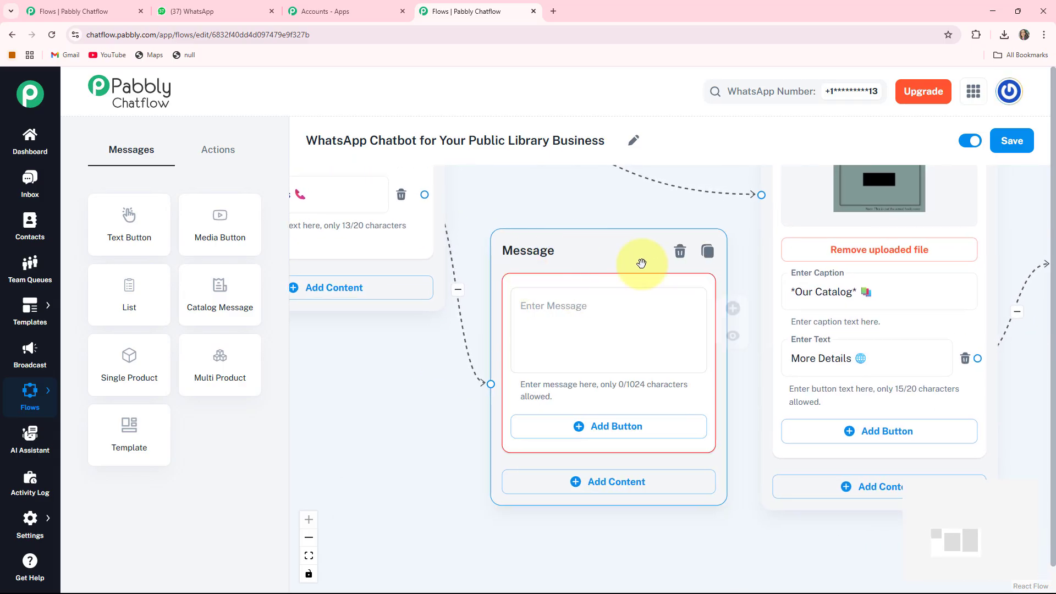
click(587, 336)
key(ctrl+v)
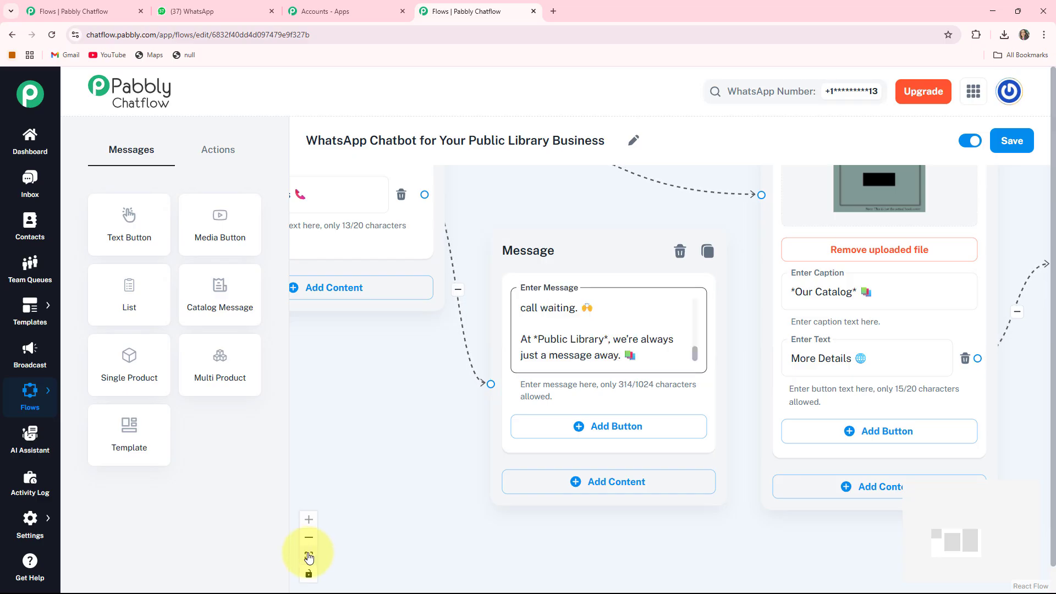
Step: Fit the complete library flow on the canvas and save it
click(308, 556)
drag(361, 259, 361, 305)
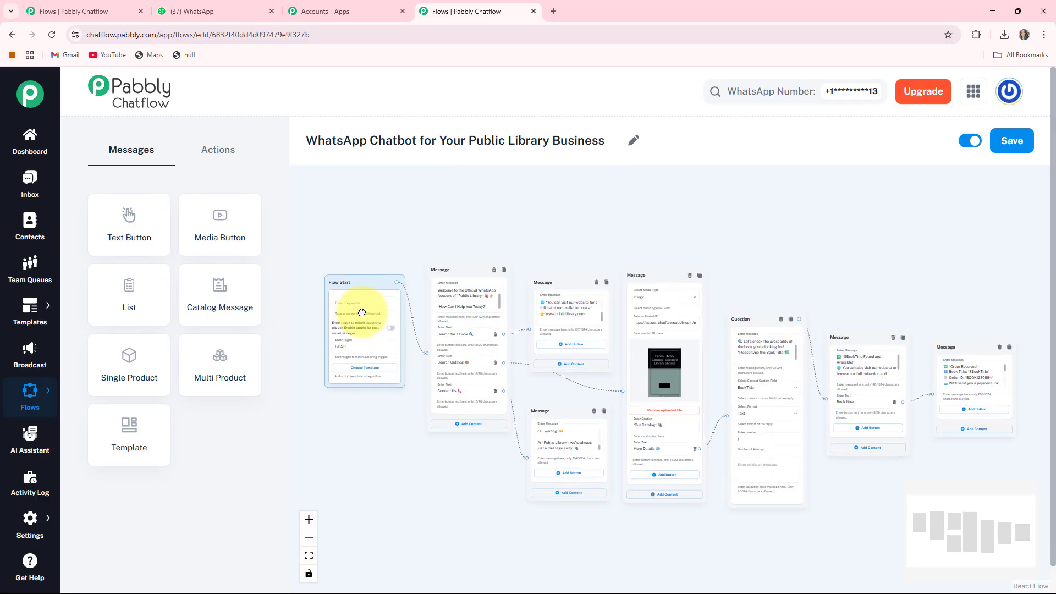
scroll(516, 441, down, 1)
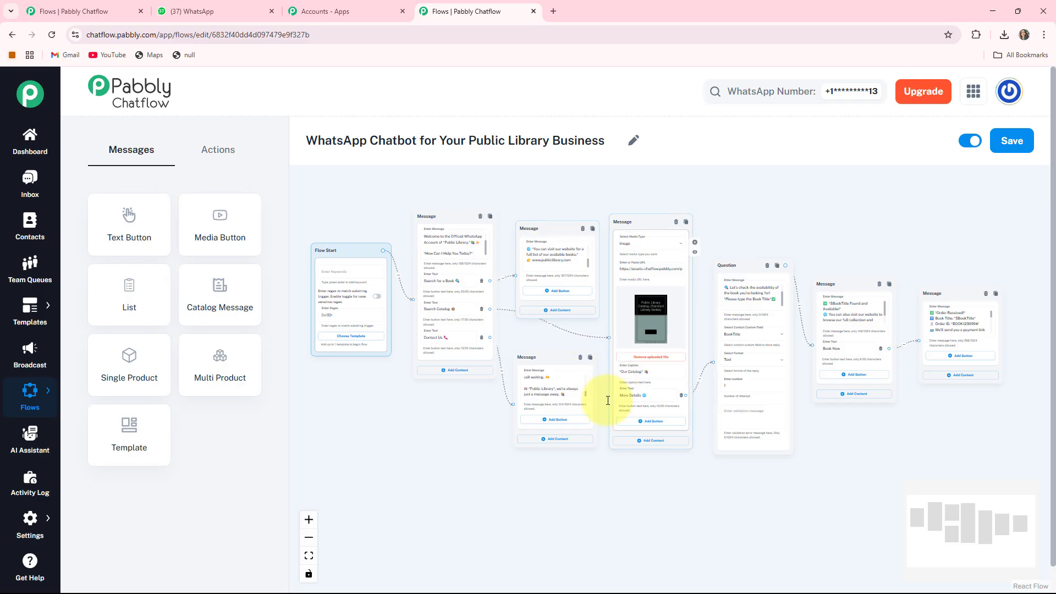
click(1013, 142)
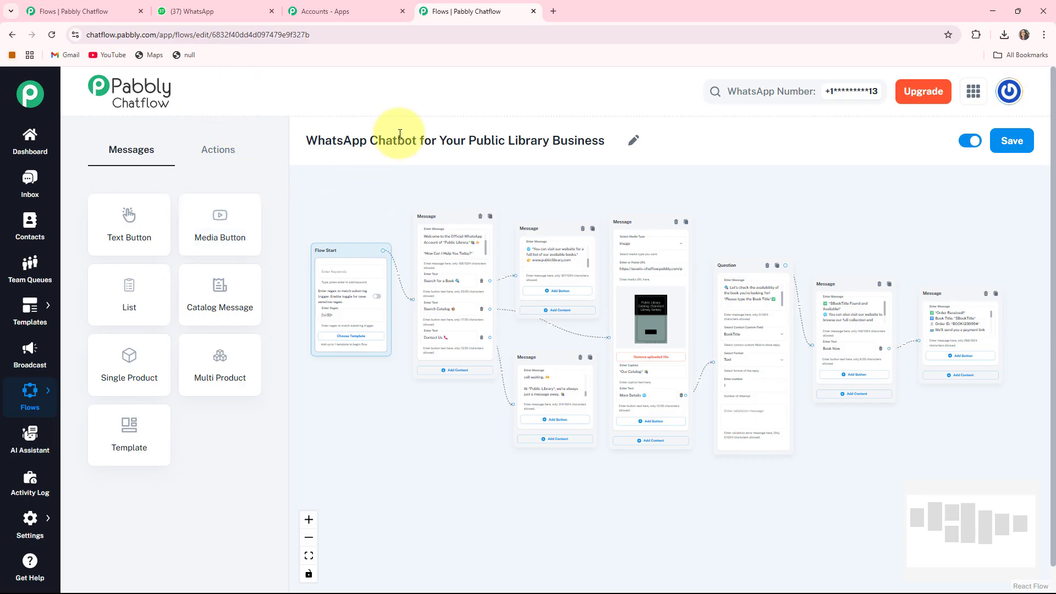
Step: Switch to WhatsApp Web and send "Hi" in the Public Library chat to trigger the chatbot
click(192, 11)
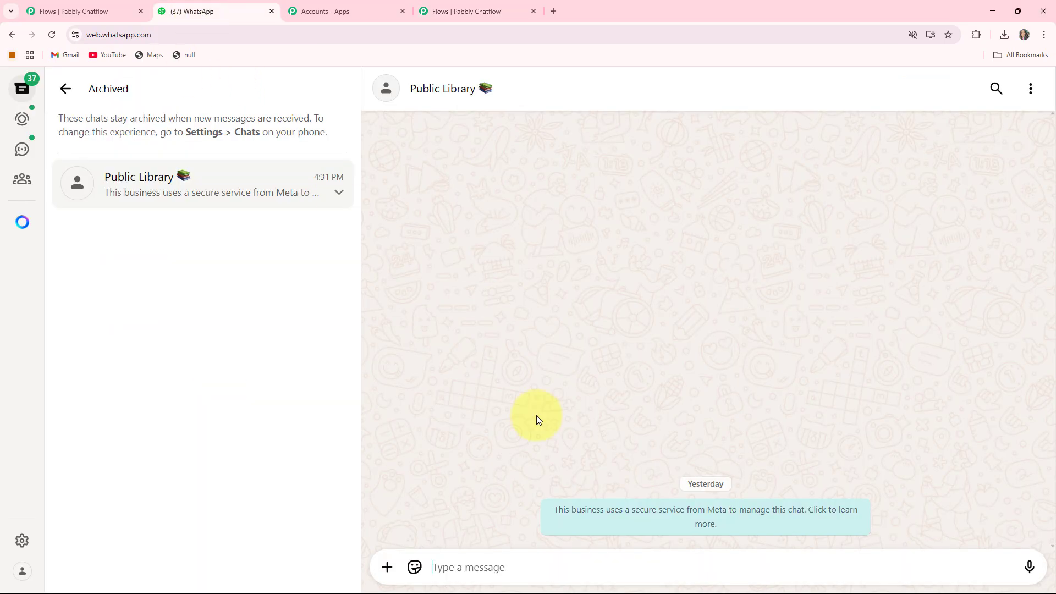
click(502, 568)
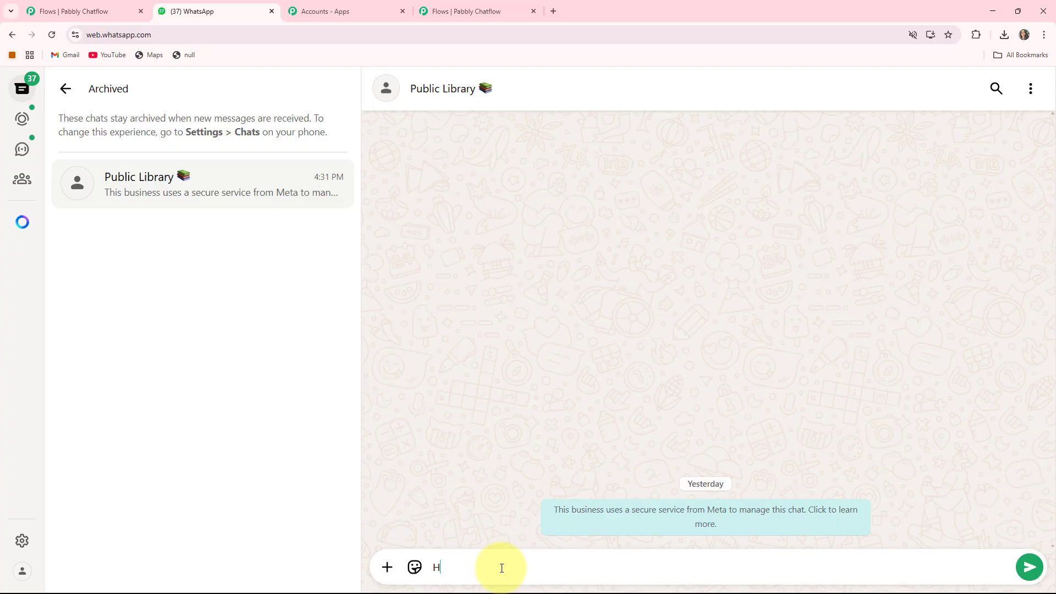
key(Return)
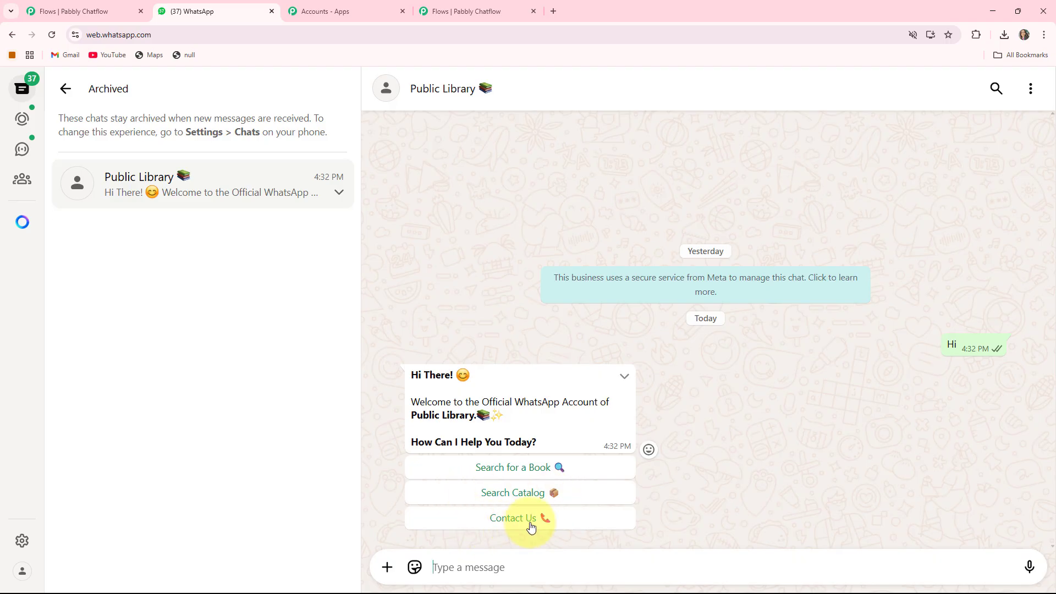
Step: Switch to the Pabbly Chatflow editor and examine the welcome message's three buttons and their branches
click(478, 5)
scroll(490, 359, up, 5)
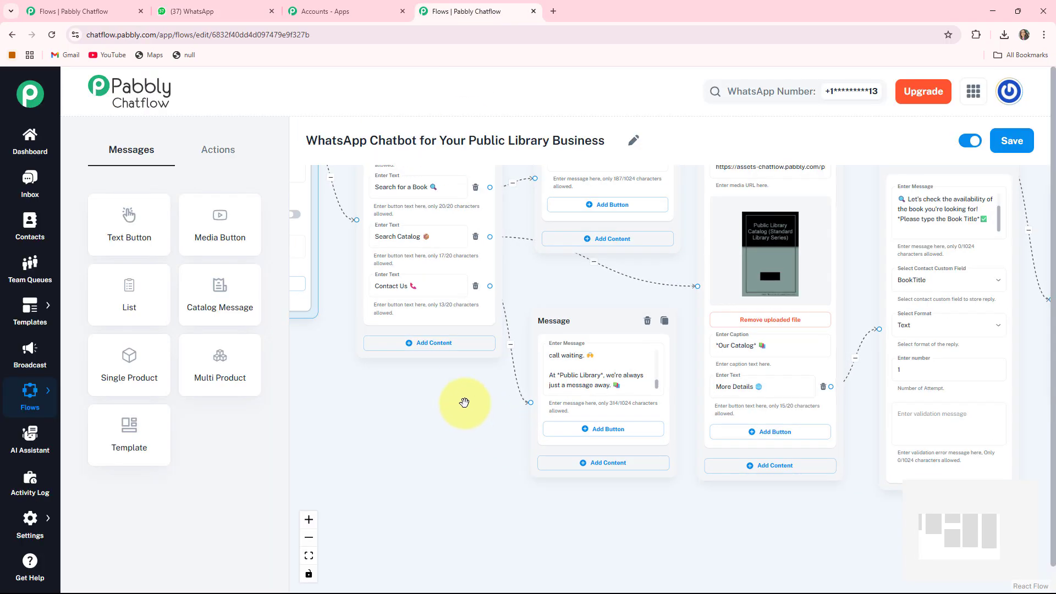
scroll(479, 330, up, 3)
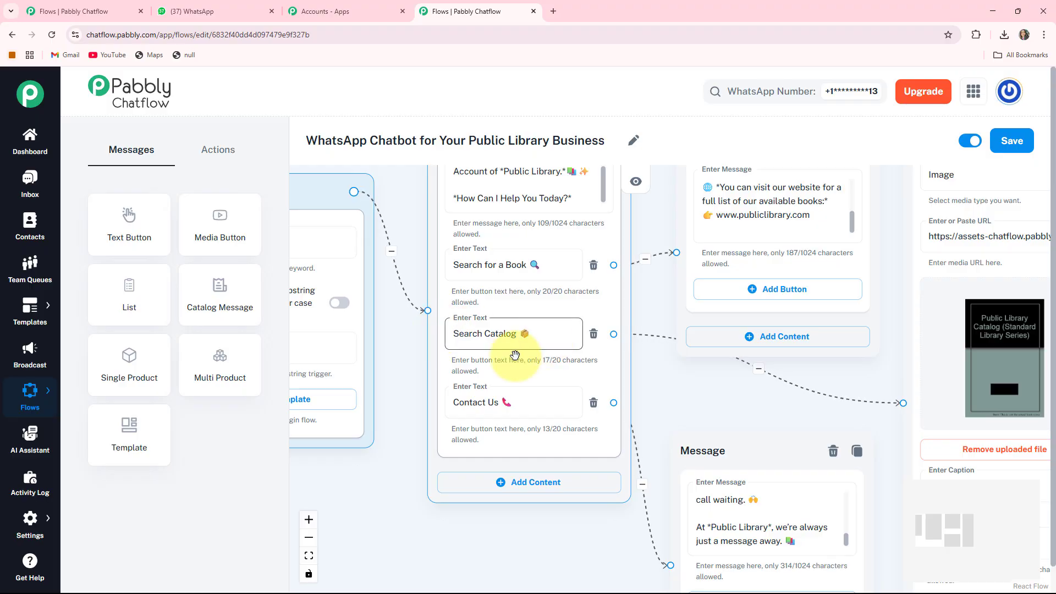
scroll(538, 425, down, 3)
Step: Back in WhatsApp Web, test the "Contact Us 📞" reply and the "Search Catalog 📦" branch through "More Details 🌐"
click(246, 9)
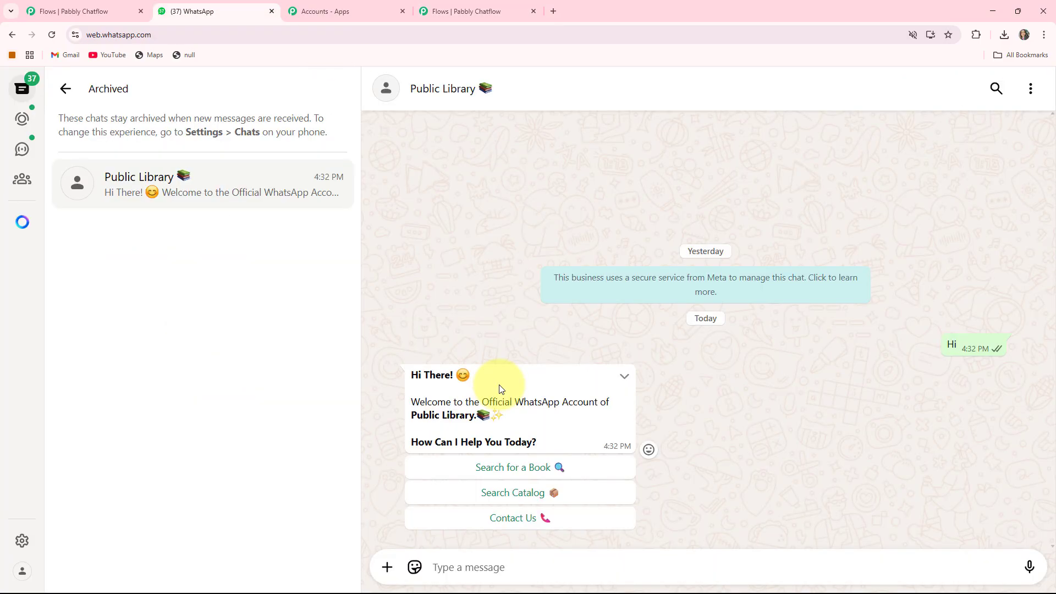
click(520, 520)
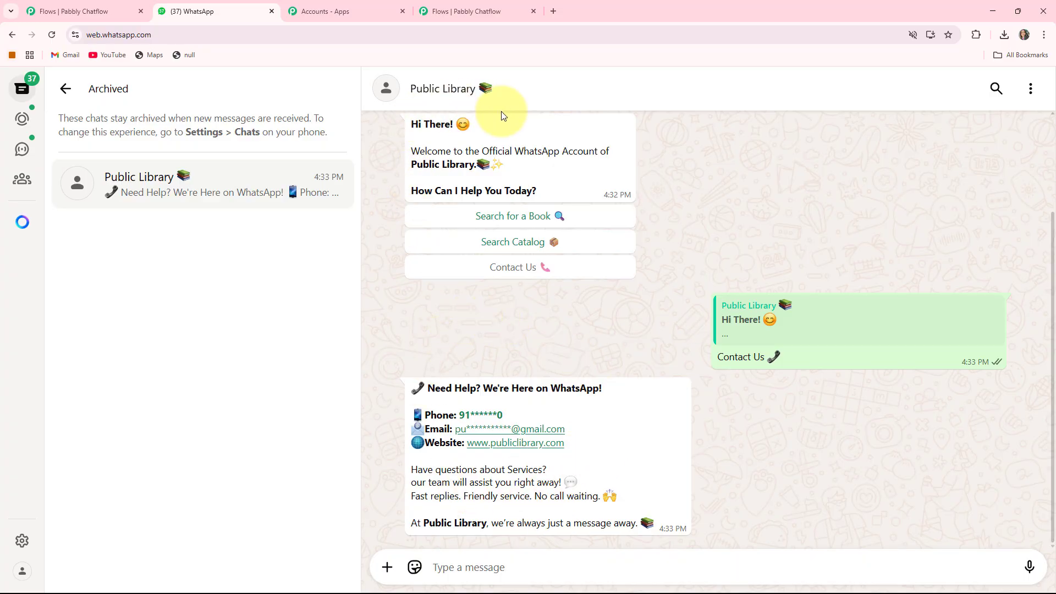
click(525, 243)
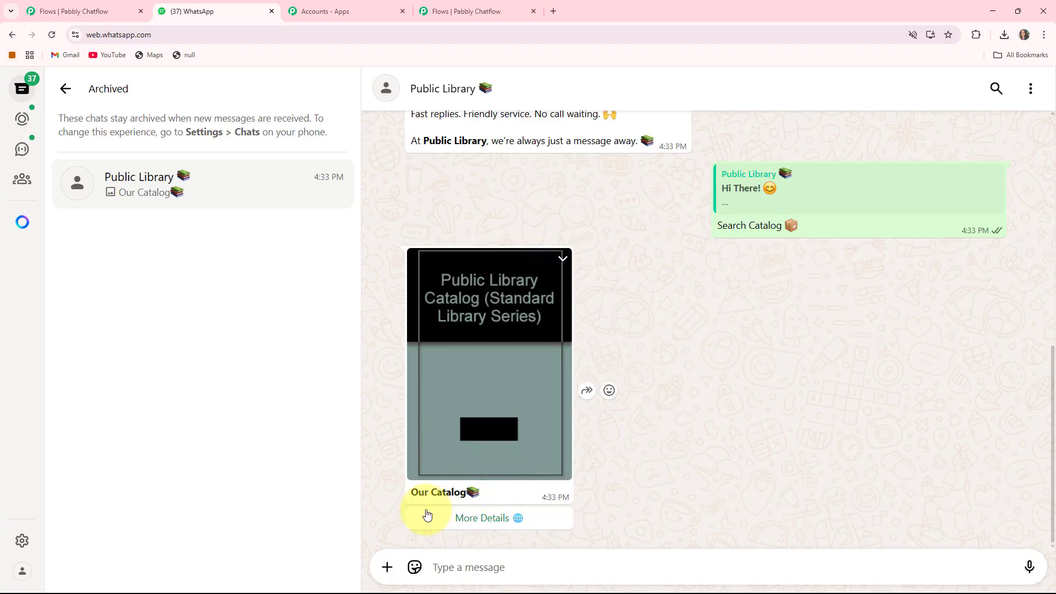
click(508, 527)
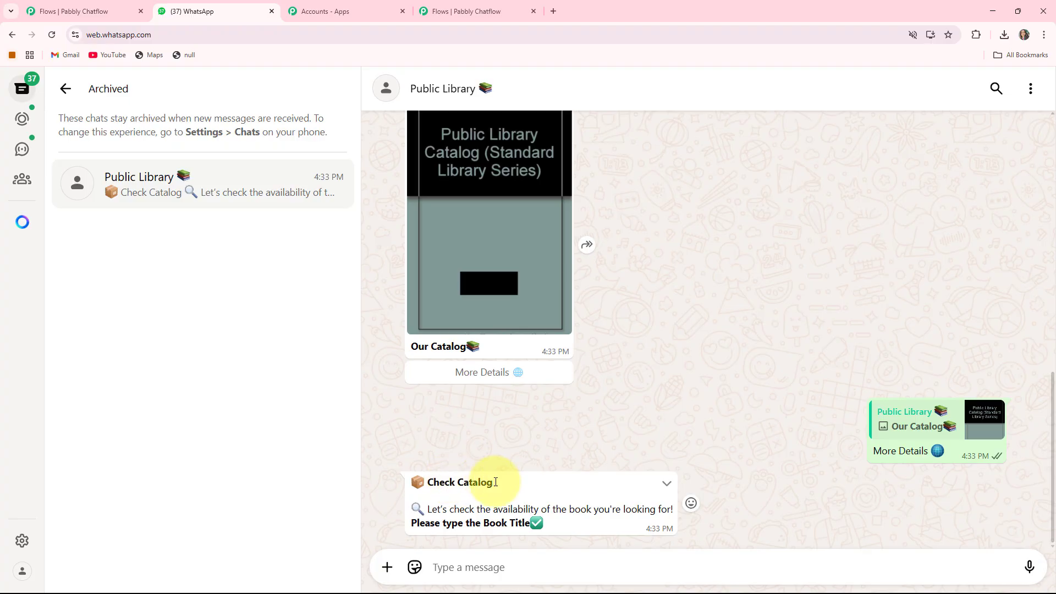
Step: Answer the book-title question with "The Alchemist" and choose "Book Now" in the availability reply
click(444, 567)
text(The Alchemist)
key(Return)
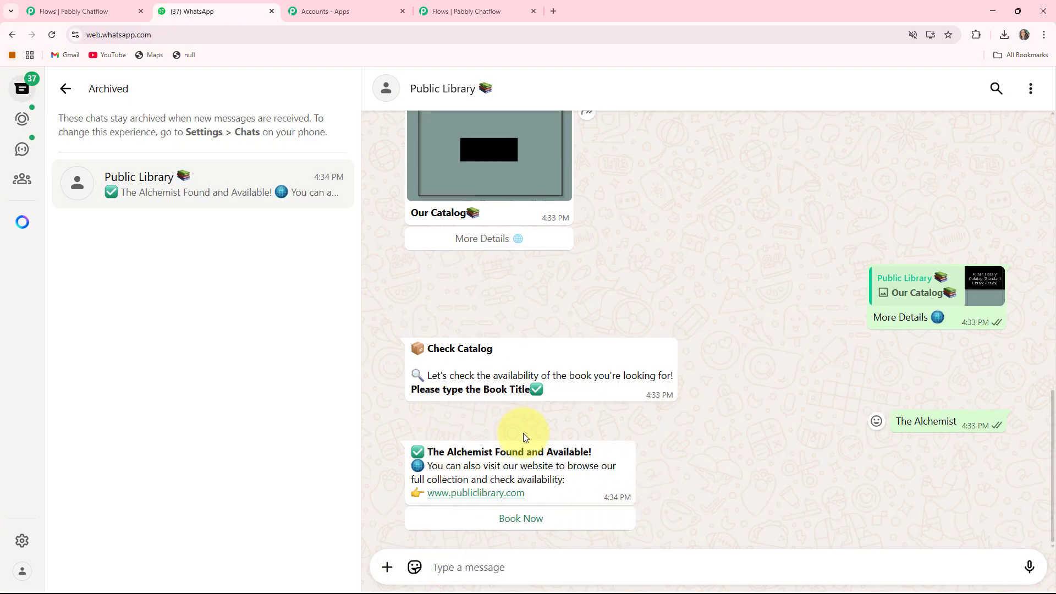
click(514, 524)
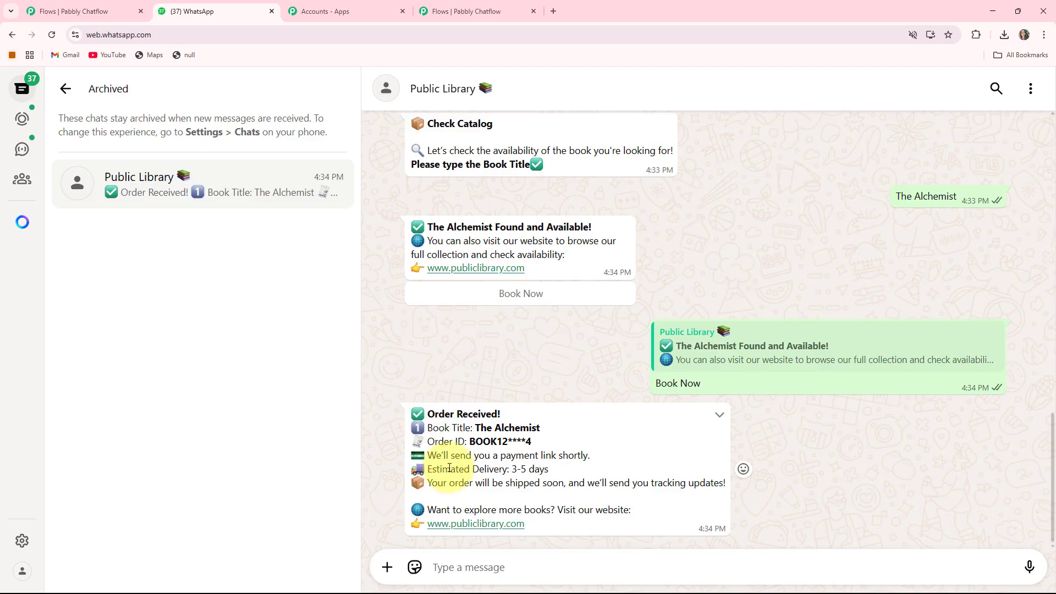
Step: Review the chatbot conversation, checking the welcome, contact and catalog replies
scroll(550, 479, up, 10)
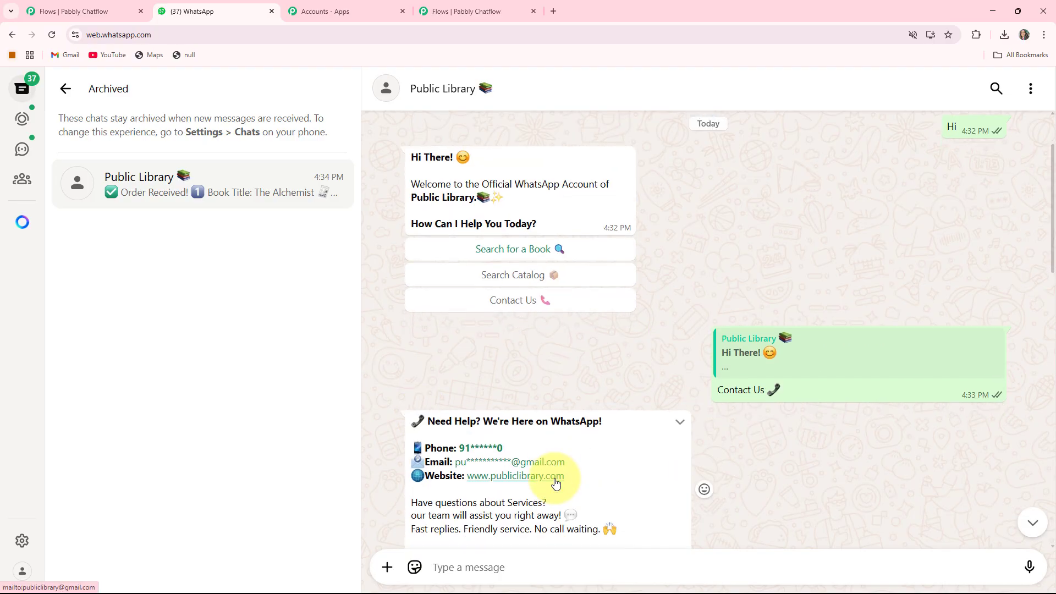
scroll(556, 482, down, 5)
scroll(556, 483, down, 1)
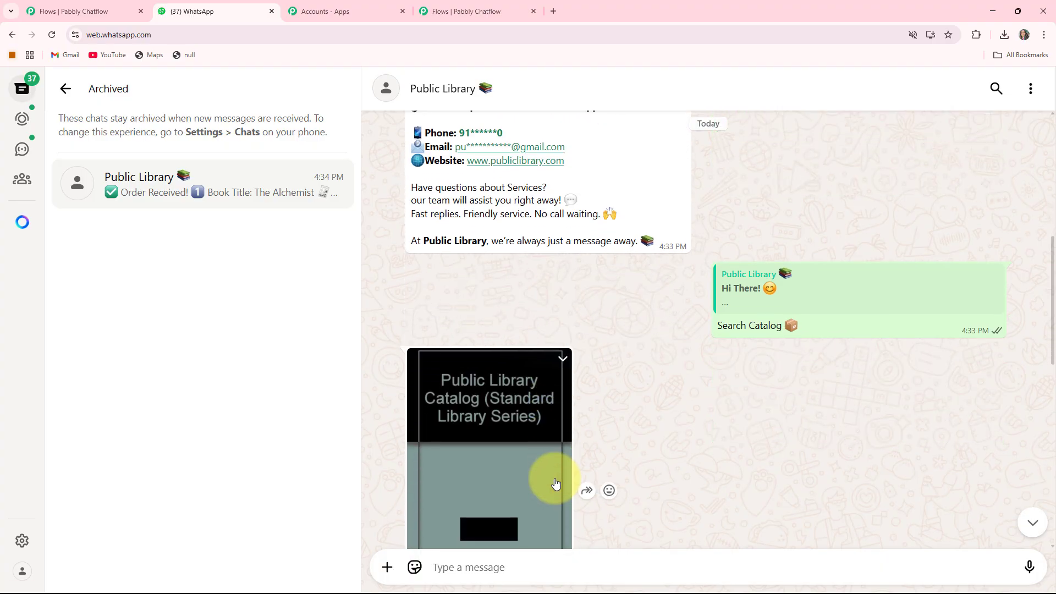
scroll(556, 482, up, 1)
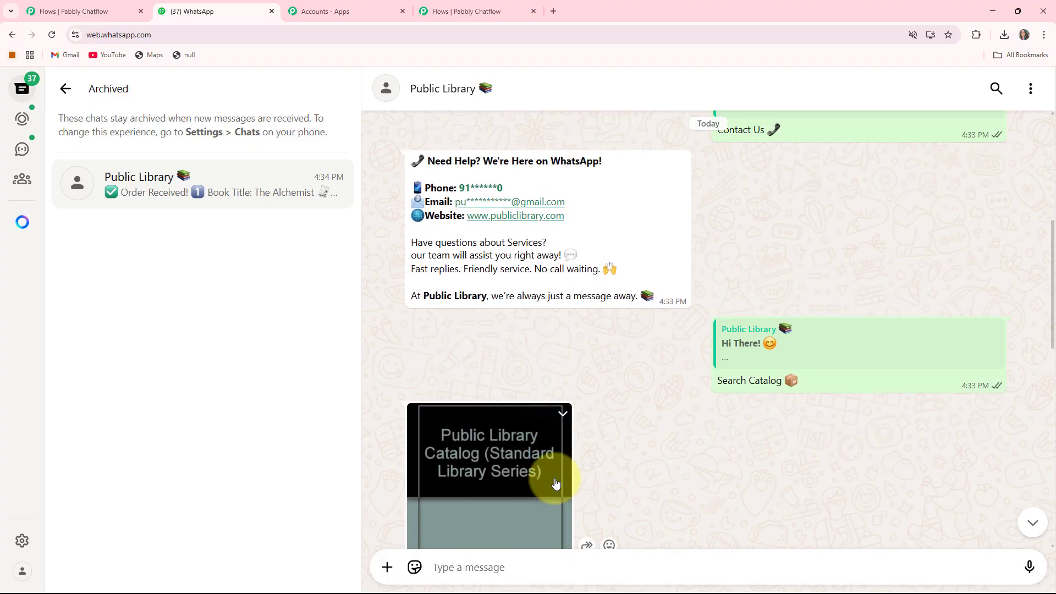
scroll(556, 483, up, 4)
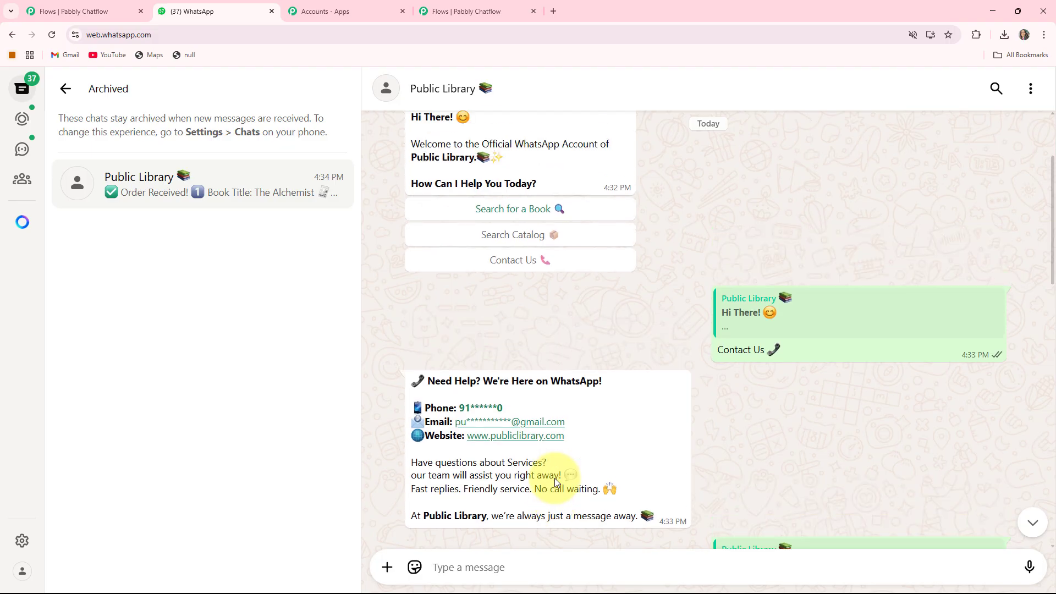
scroll(554, 484, down, 4)
scroll(553, 490, up, 1)
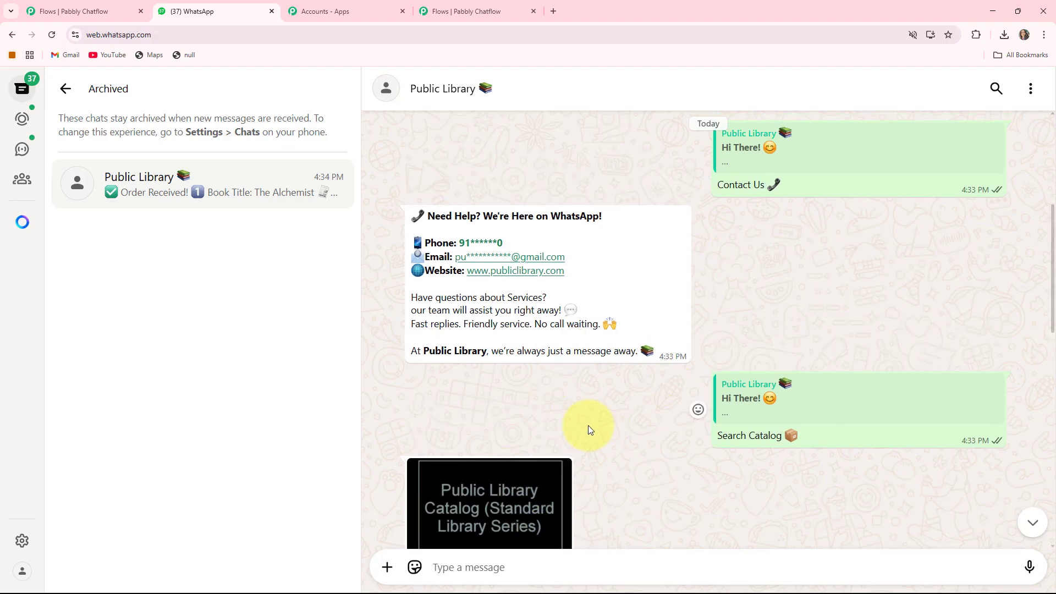